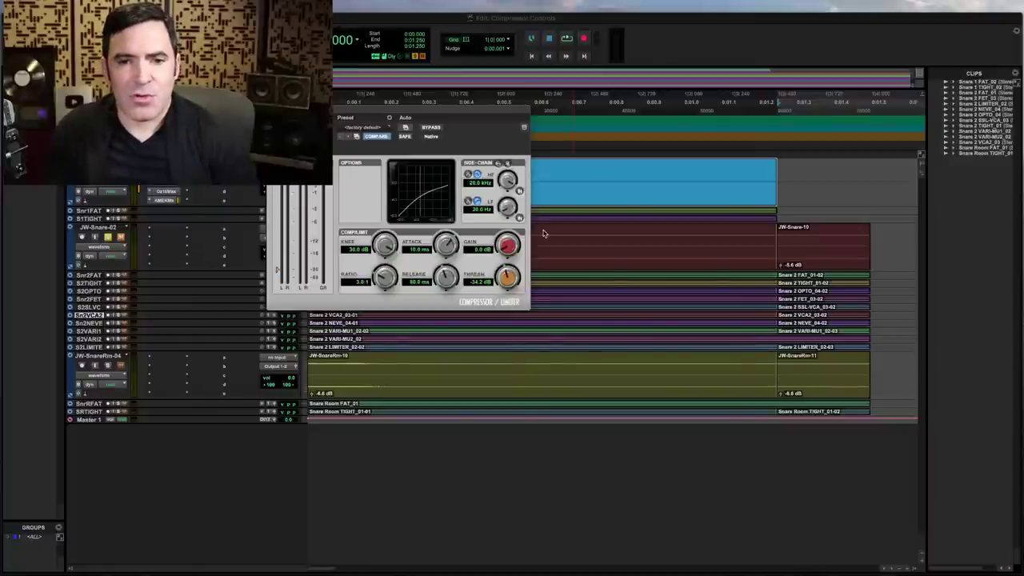
Step: Sweep the Compressor/Limiter's knee between soft and hard settings, finishing with a hard knee of 0.0 dB
{"action": "left_click", "coordinate": [544, 234]}
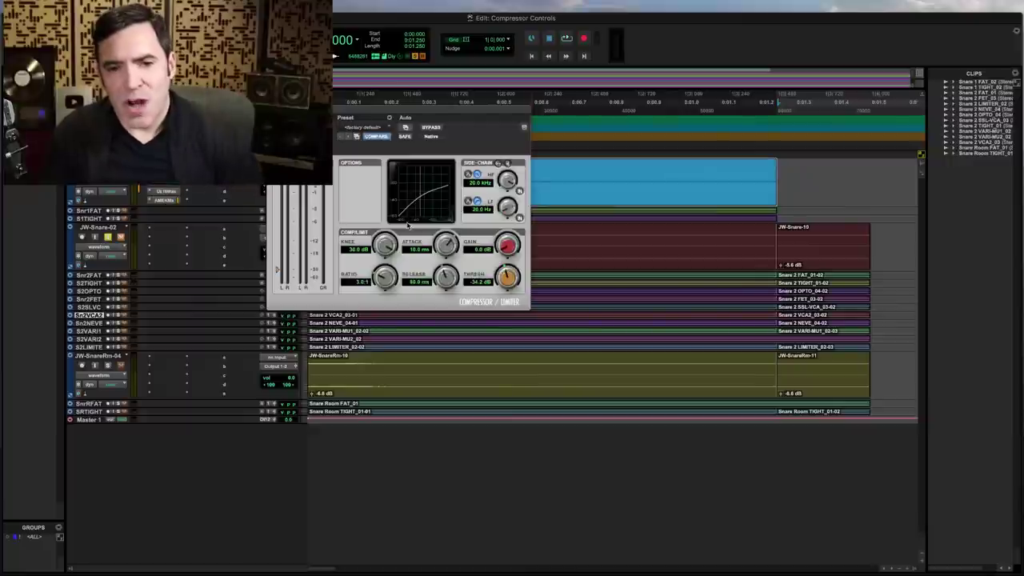
{"action": "left_click_drag", "start_coordinate": [383, 244], "coordinate": [376, 312]}
{"action": "mouse_move", "coordinate": [384, 362]}
{"action": "left_mouse_down"}
{"action": "mouse_move", "coordinate": [373, 374]}
{"action": "mouse_move", "coordinate": [370, 318]}
{"action": "mouse_move", "coordinate": [374, 344]}
{"action": "left_mouse_up"}
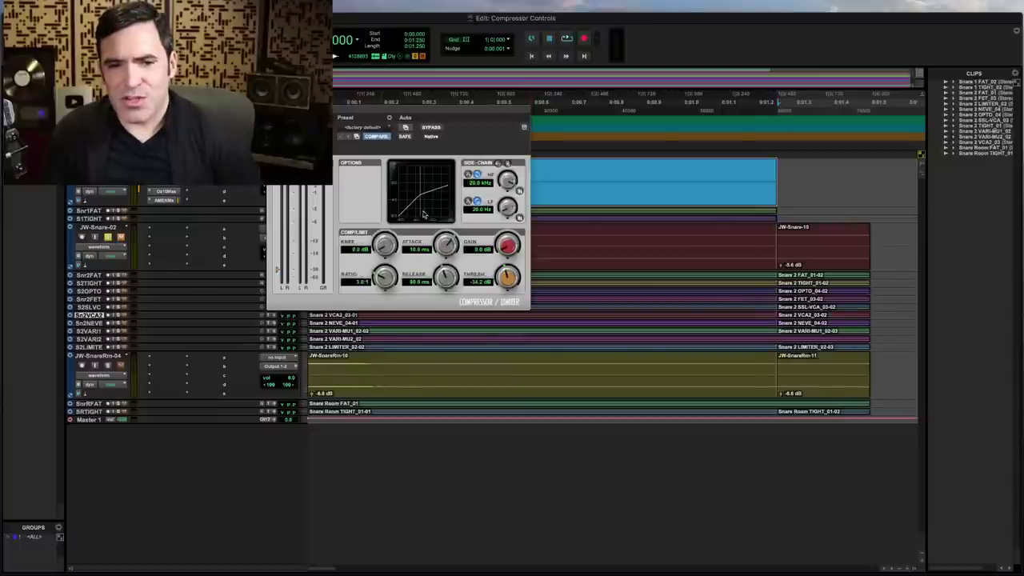
{"action": "left_click_drag", "start_coordinate": [383, 249], "coordinate": [387, 190]}
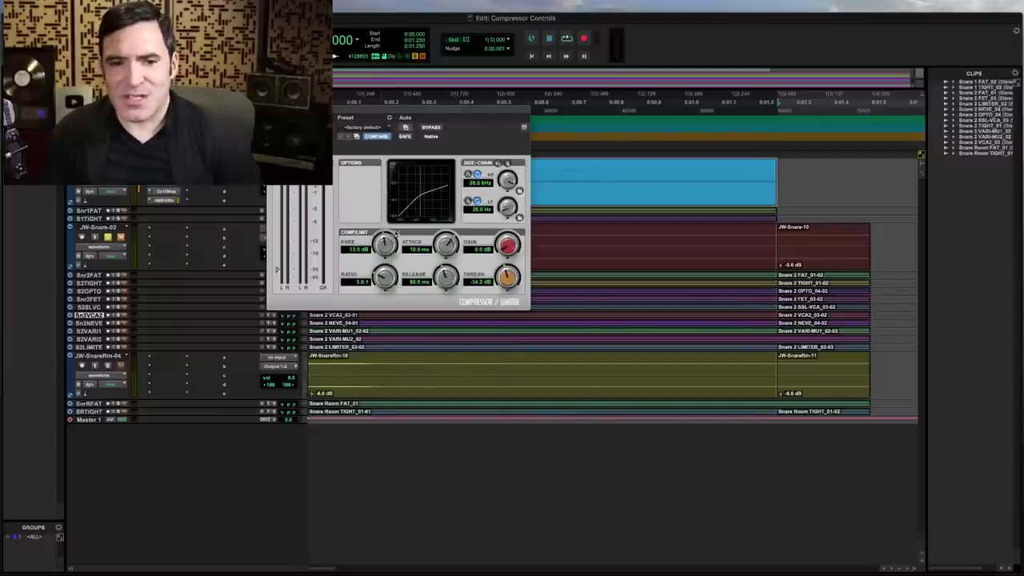
{"action": "left_click_drag", "start_coordinate": [384, 245], "coordinate": [388, 323]}
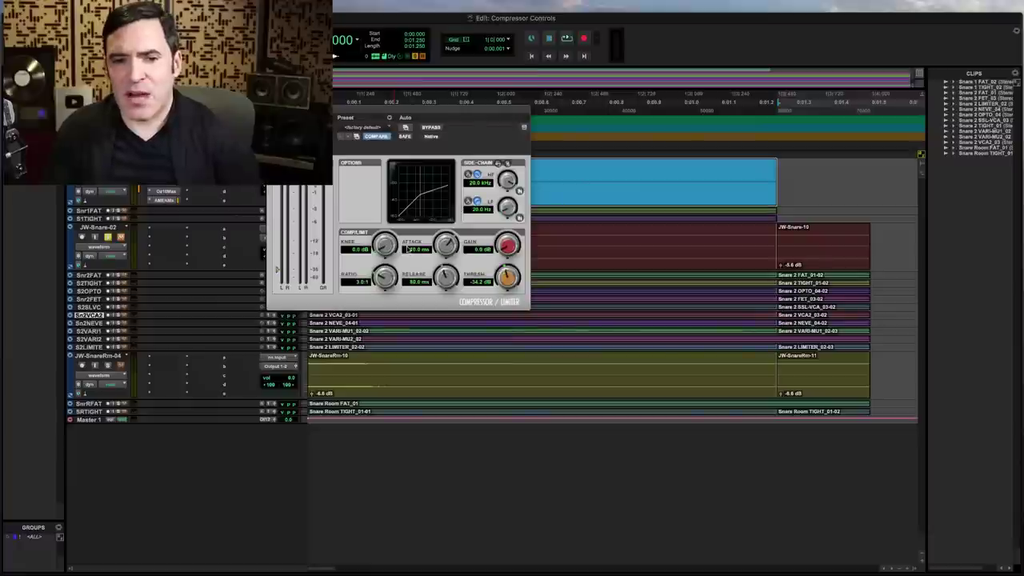
{"action": "mouse_move", "coordinate": [378, 285]}
{"action": "left_mouse_down"}
{"action": "mouse_move", "coordinate": [385, 238]}
{"action": "mouse_move", "coordinate": [388, 281]}
{"action": "left_mouse_up"}
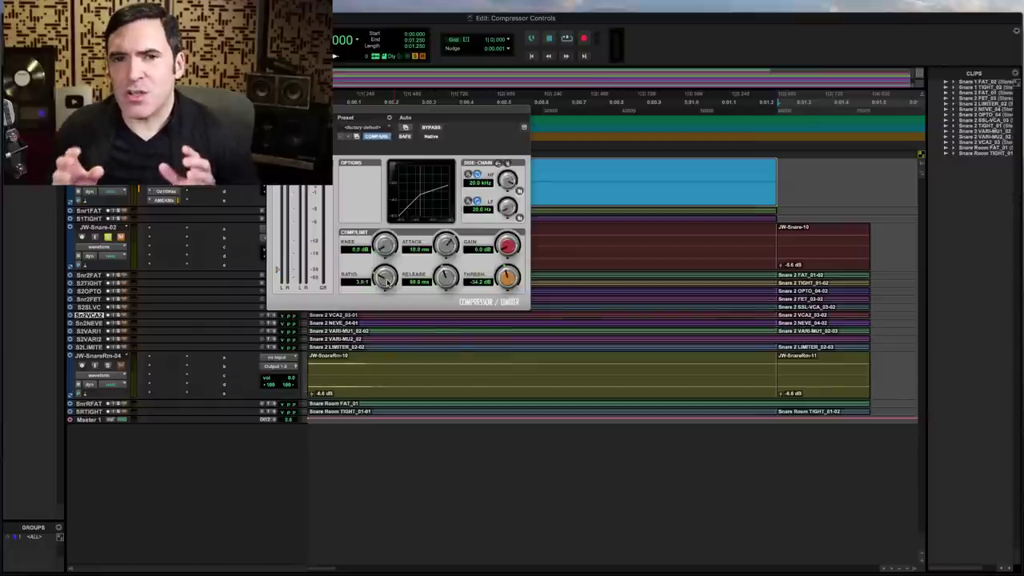
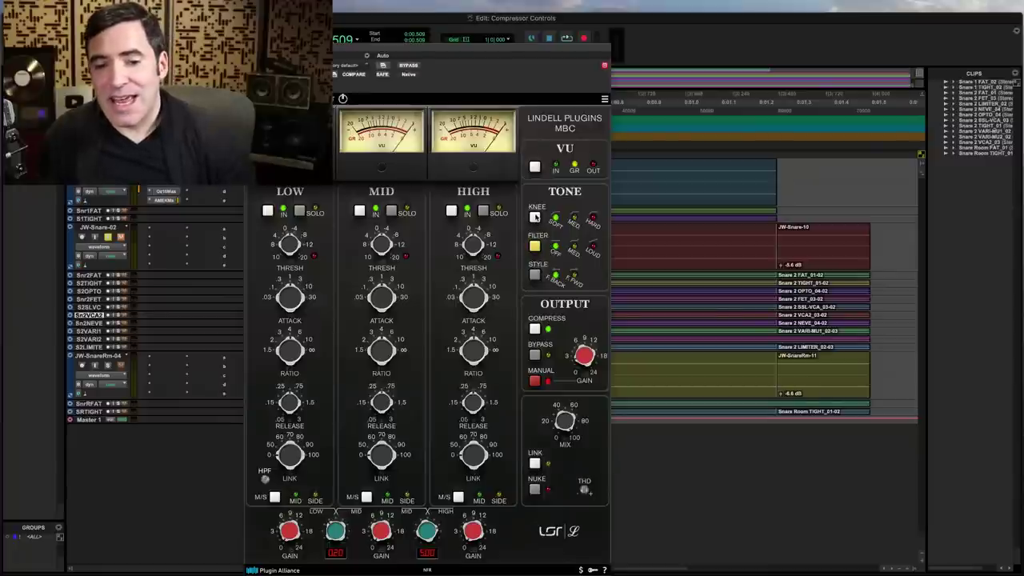
Step: Cycle the Lindell MBC's knee and filter through all their options, ending on Soft knee and filter Off
{"action": "left_click", "coordinate": [537, 219]}
{"action": "left_click", "coordinate": [538, 220]}
{"action": "left_click", "coordinate": [537, 219]}
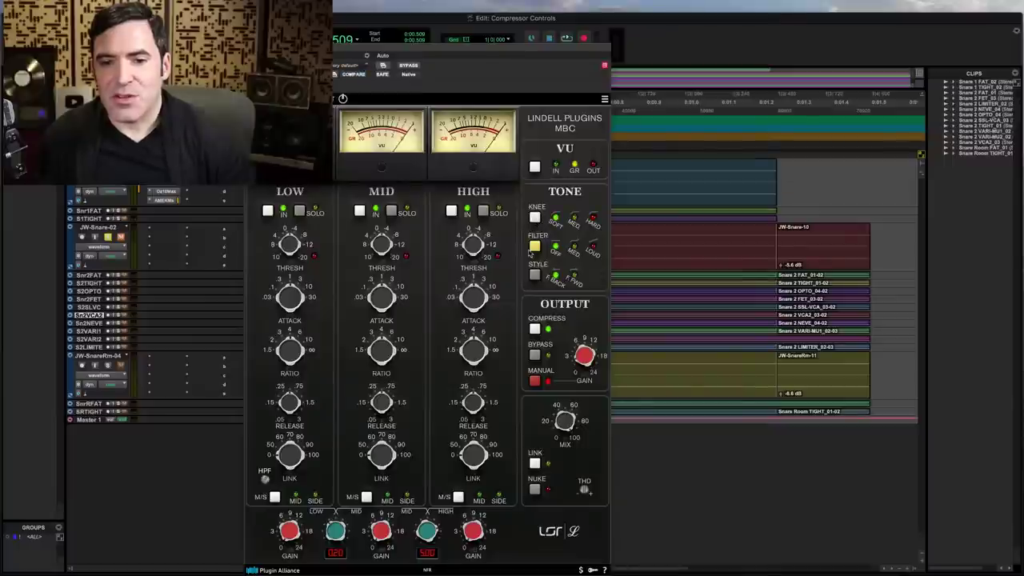
{"action": "left_click", "coordinate": [533, 248]}
{"action": "left_click", "coordinate": [534, 248]}
{"action": "left_click", "coordinate": [533, 248]}
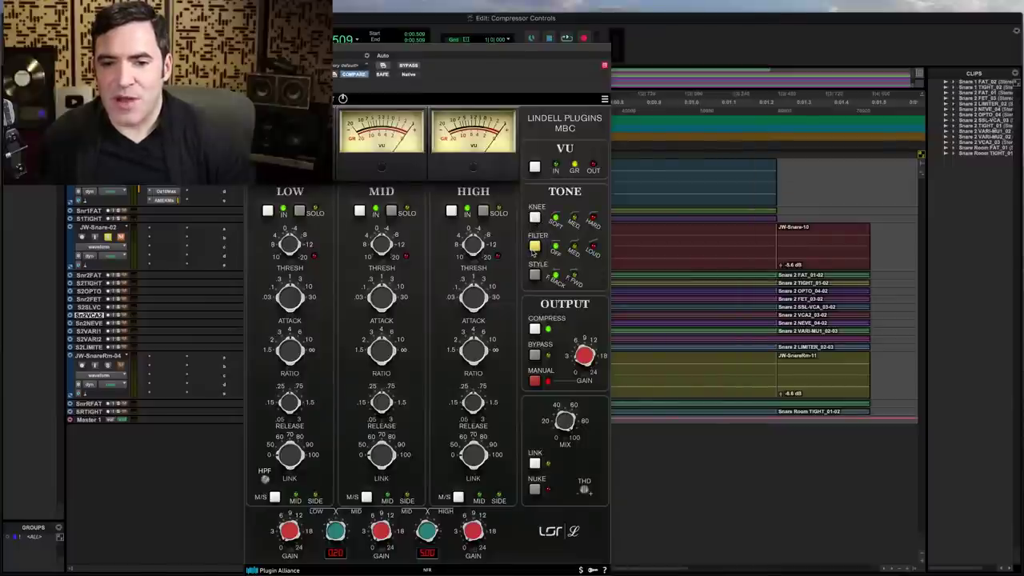
Step: Switch the MBC's compression style back and forth between feedback and feed-forward, ending on feedback
{"action": "left_click", "coordinate": [534, 276]}
{"action": "left_click", "coordinate": [535, 276]}
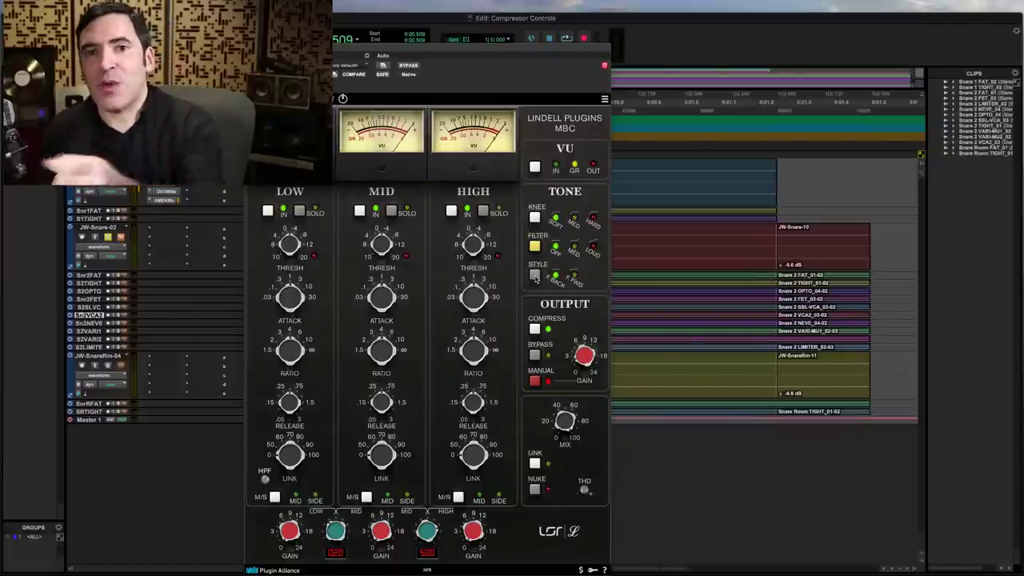
{"action": "left_click", "coordinate": [534, 275]}
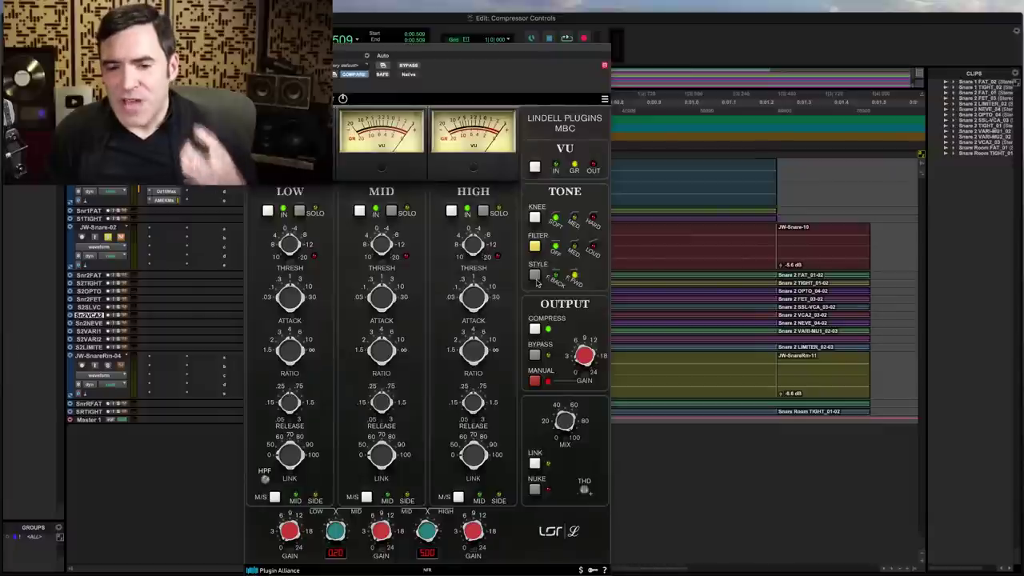
{"action": "left_click", "coordinate": [537, 278]}
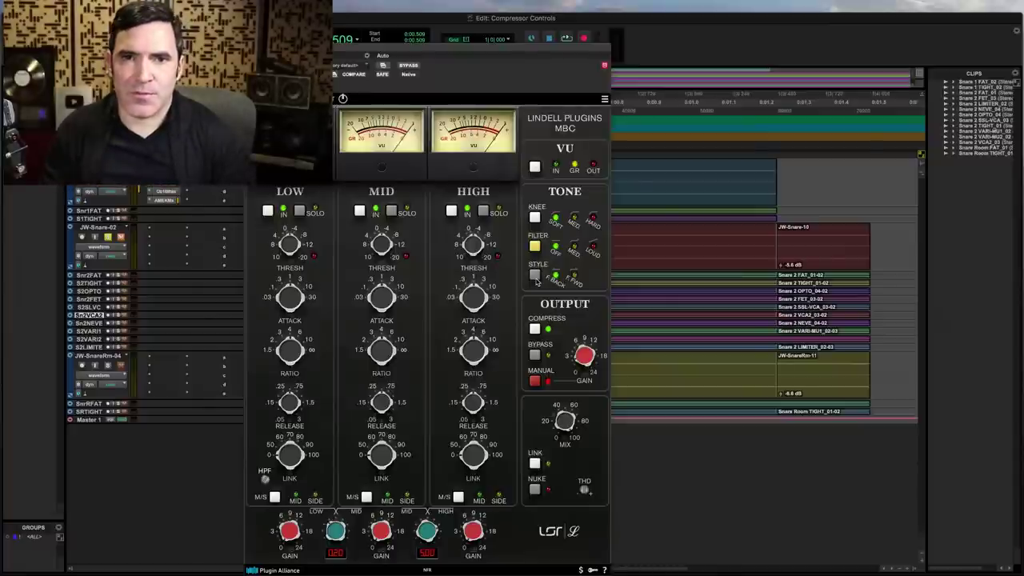
{"action": "left_click", "coordinate": [535, 277]}
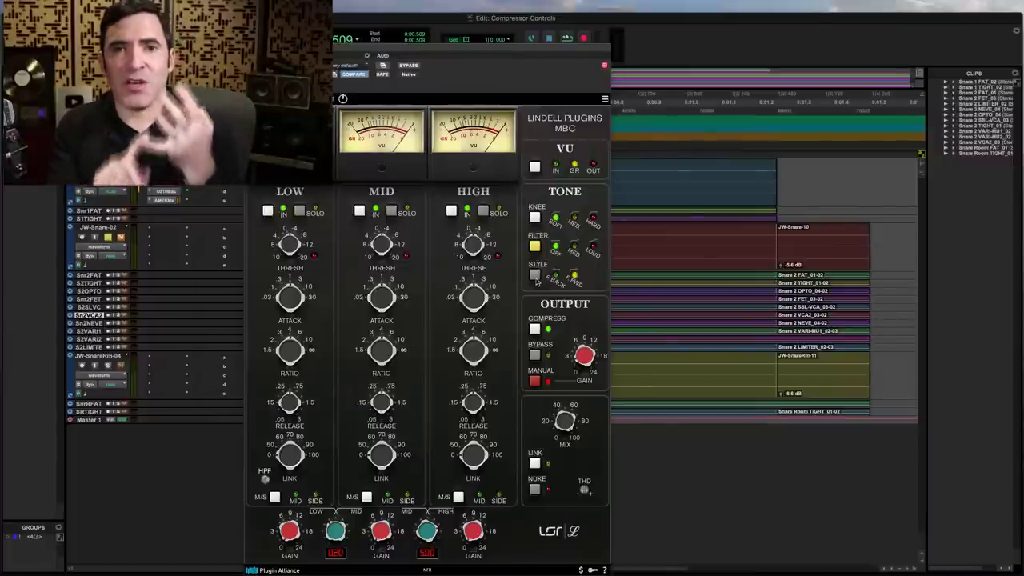
{"action": "left_click", "coordinate": [535, 277]}
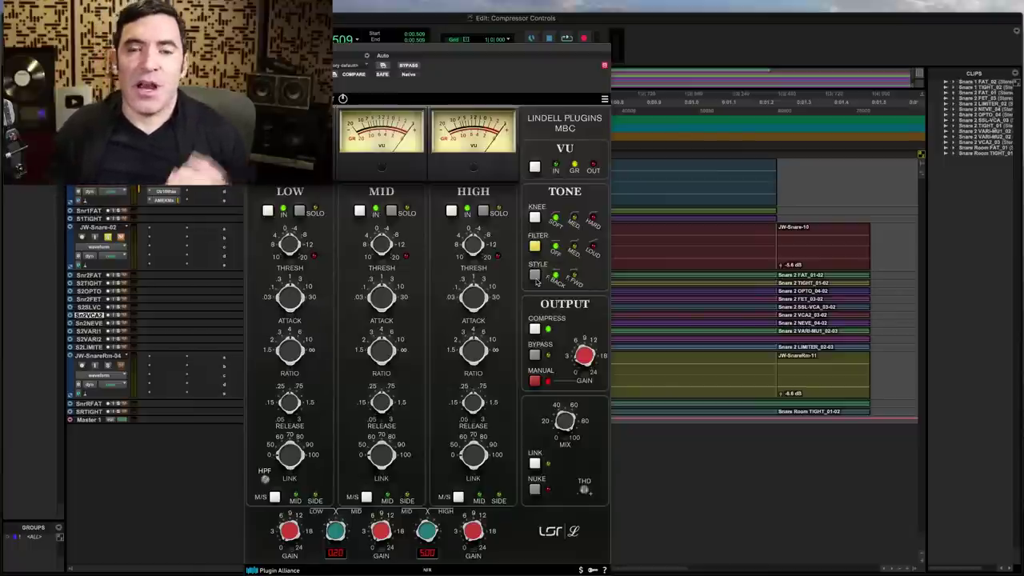
{"action": "left_click", "coordinate": [535, 276]}
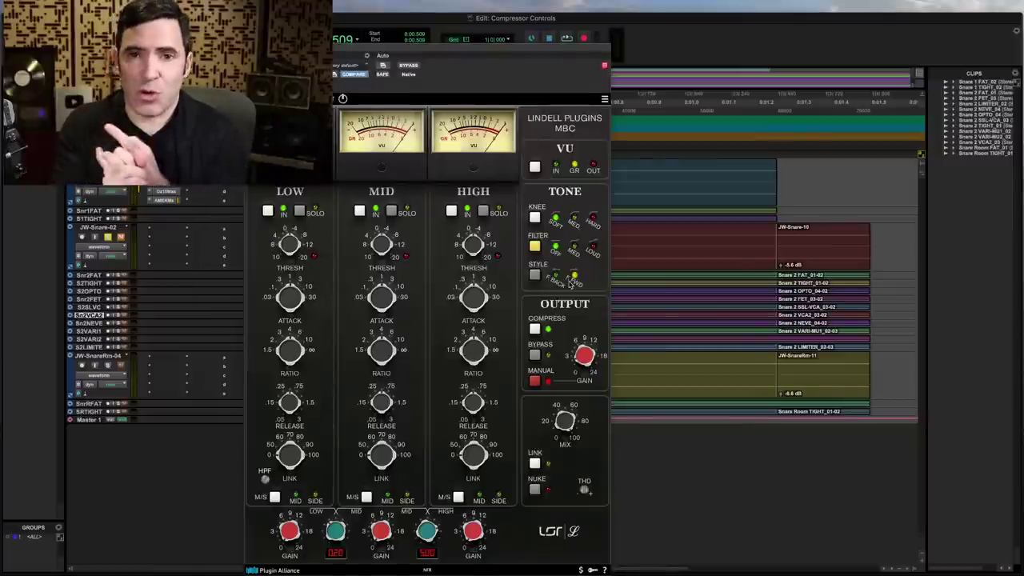
{"action": "left_click", "coordinate": [534, 275]}
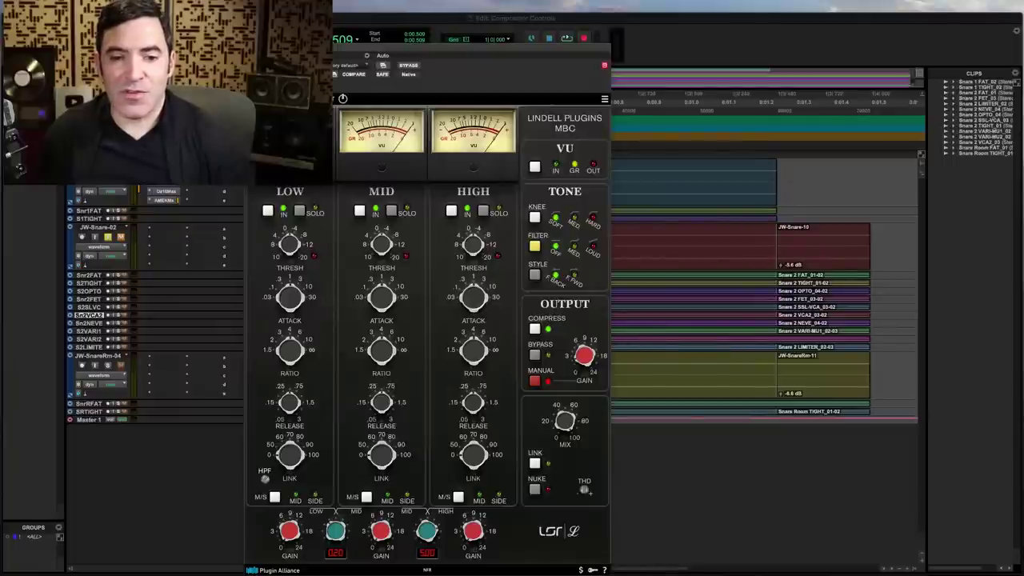
Step: Try different amounts of the MBC low band's Link control and return it to its starting position
{"action": "left_click", "coordinate": [493, 192]}
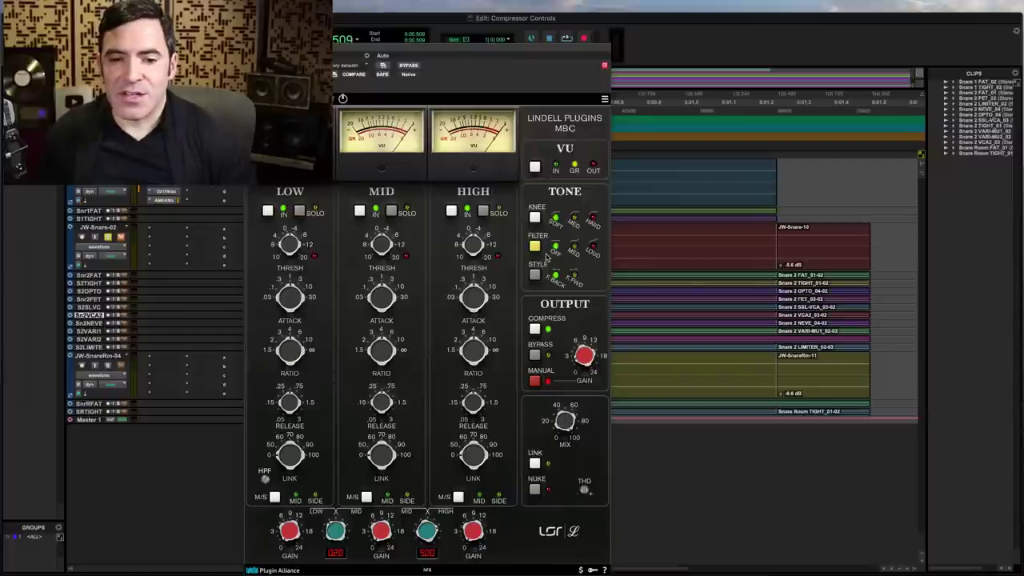
{"action": "left_click_drag", "start_coordinate": [289, 458], "coordinate": [290, 432]}
{"action": "left_click_drag", "start_coordinate": [319, 342], "coordinate": [280, 469]}
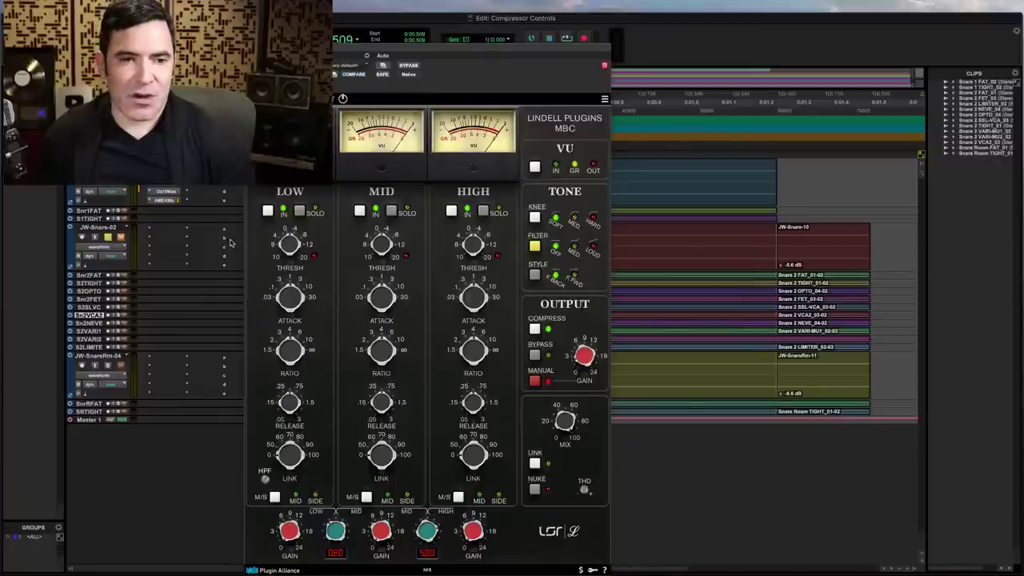
Step: Open the maximizer insert and try its transient stereo independence control, leaving it at 0%
{"action": "left_click", "coordinate": [170, 192]}
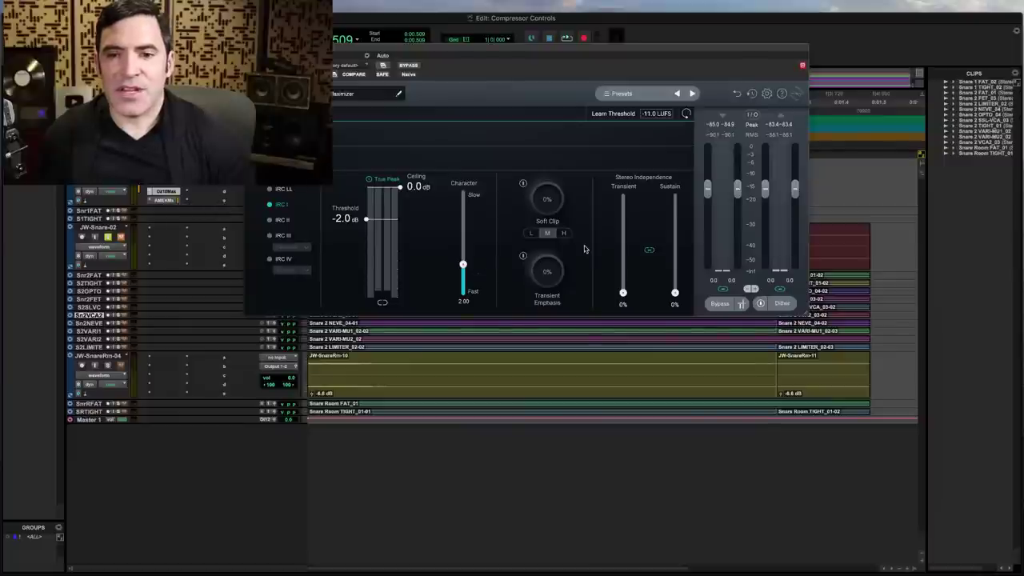
{"action": "left_click_drag", "start_coordinate": [622, 293], "coordinate": [624, 322]}
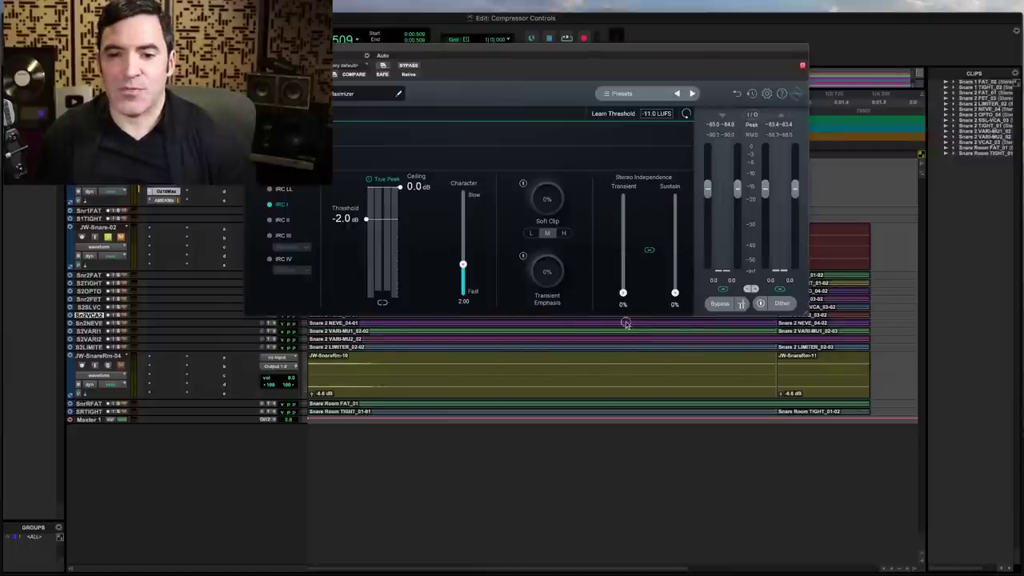
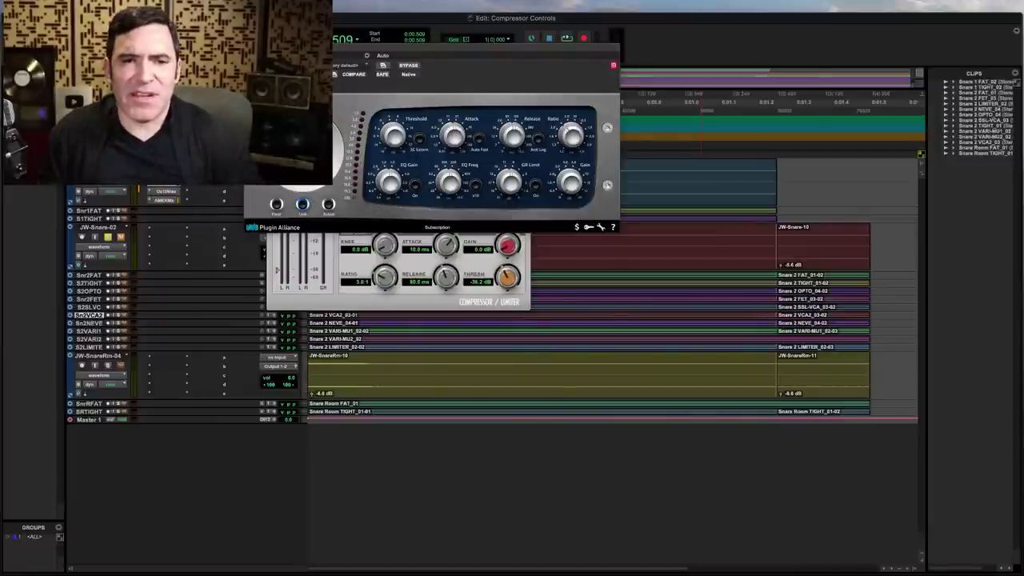
Step: Adjust the blue-panel compressor's GR Limit amount and switch its gain reduction limit on
{"action": "left_click_drag", "start_coordinate": [433, 48], "coordinate": [437, 56]}
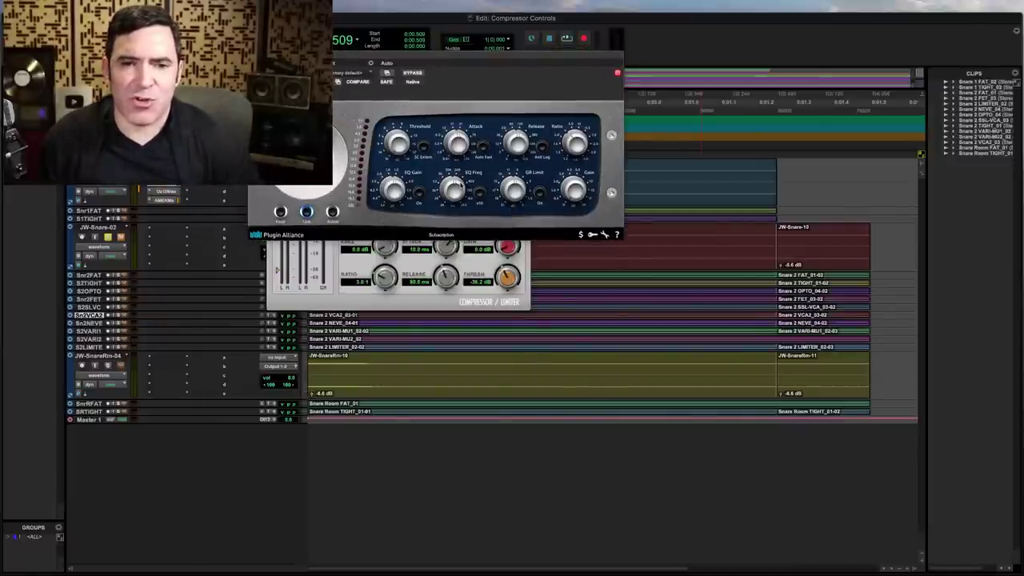
{"action": "mouse_move", "coordinate": [508, 194]}
{"action": "left_mouse_down"}
{"action": "mouse_move", "coordinate": [518, 207]}
{"action": "mouse_move", "coordinate": [513, 188]}
{"action": "left_mouse_up"}
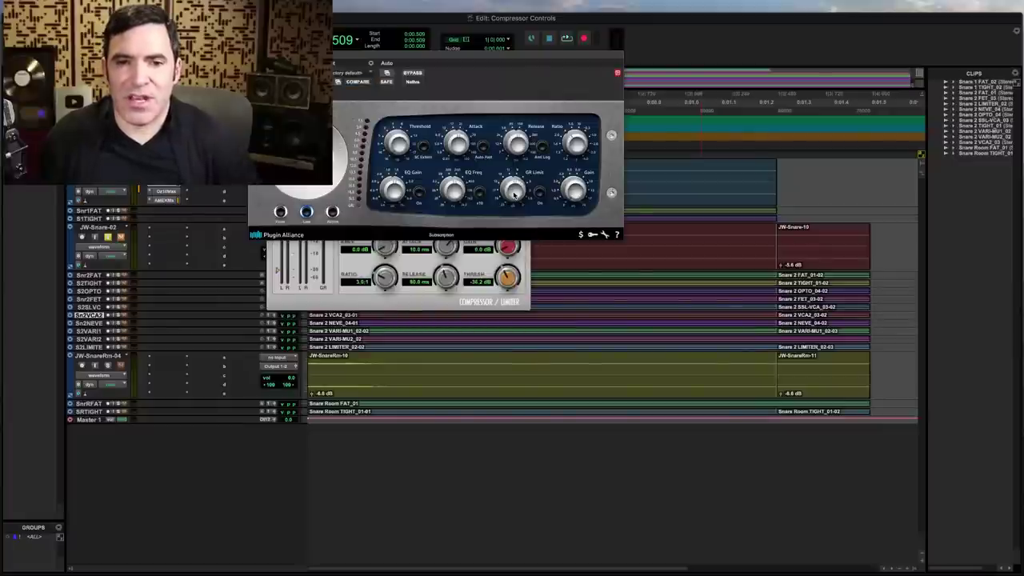
{"action": "left_click", "coordinate": [540, 194]}
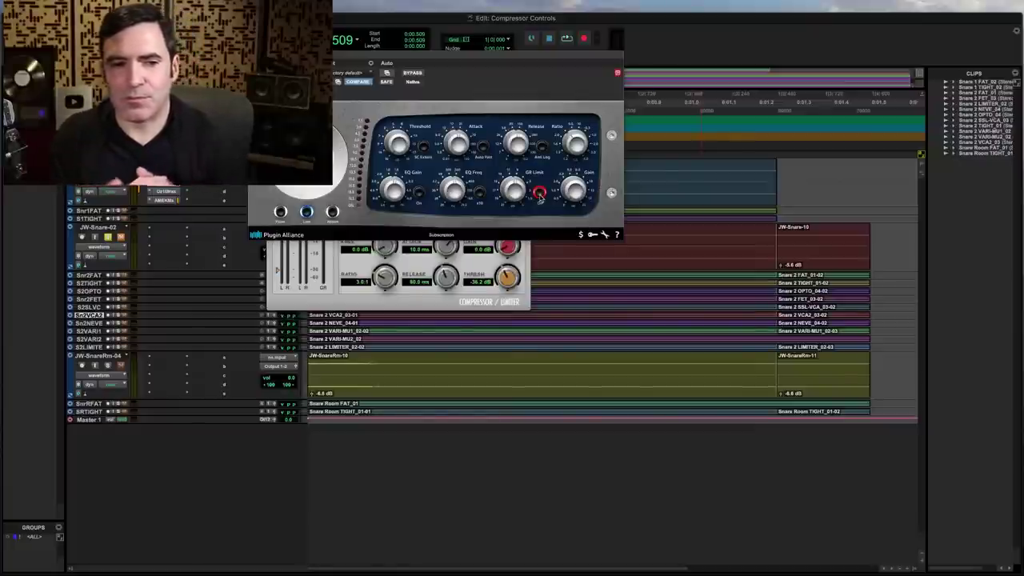
Step: Select the first clip on the JW-Snare-02 track and adjust the compressor's threshold while the clip loops
{"action": "key", "text": "space"}
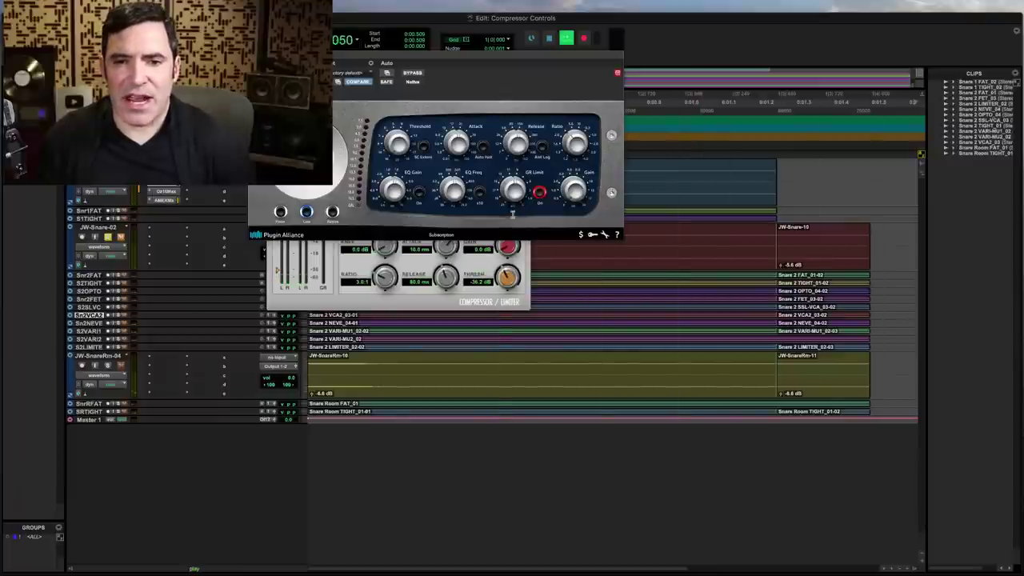
{"action": "double_click", "coordinate": [563, 249]}
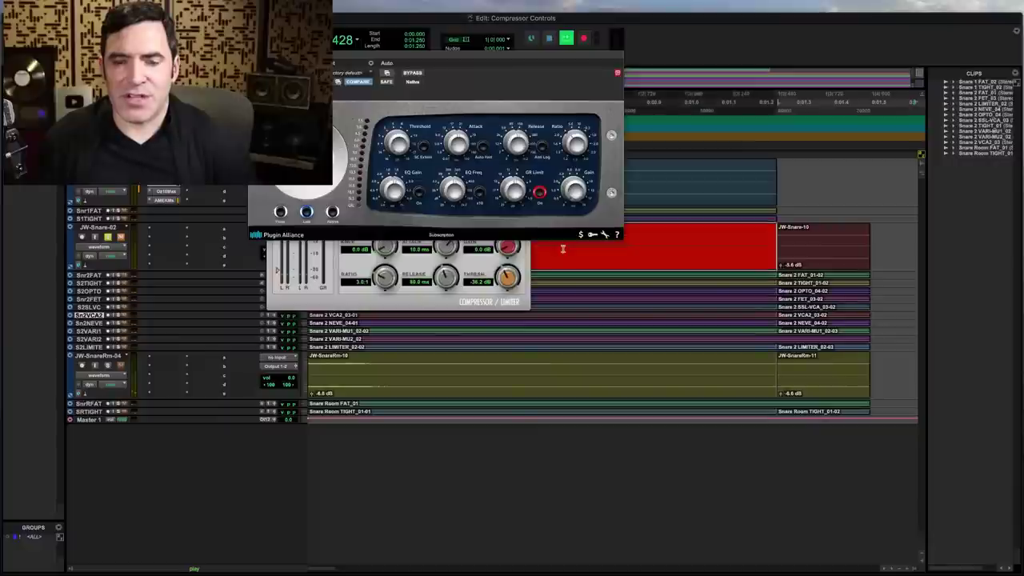
{"action": "key", "text": "space"}
{"action": "double_click", "coordinate": [562, 249]}
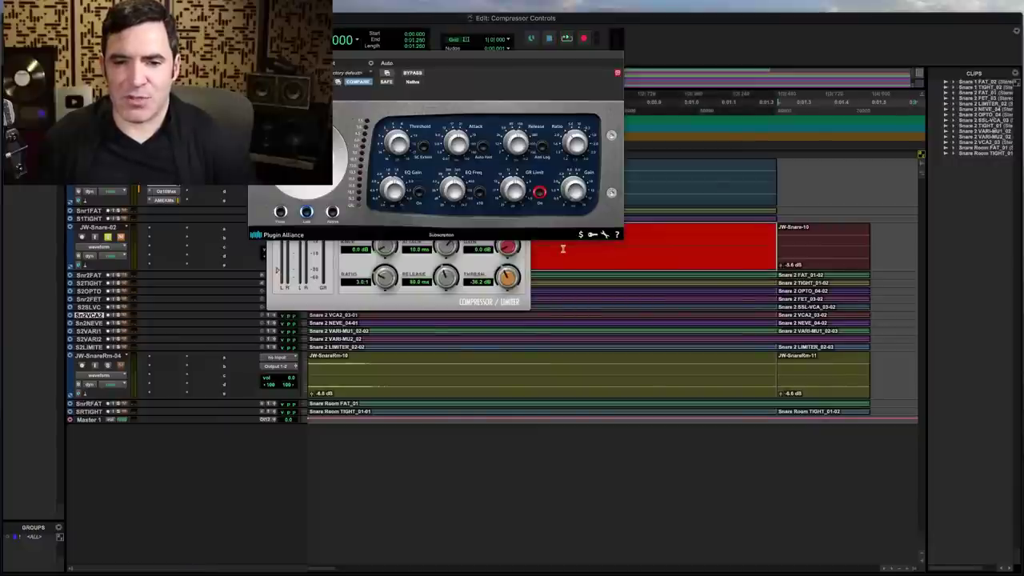
{"action": "key", "text": "space"}
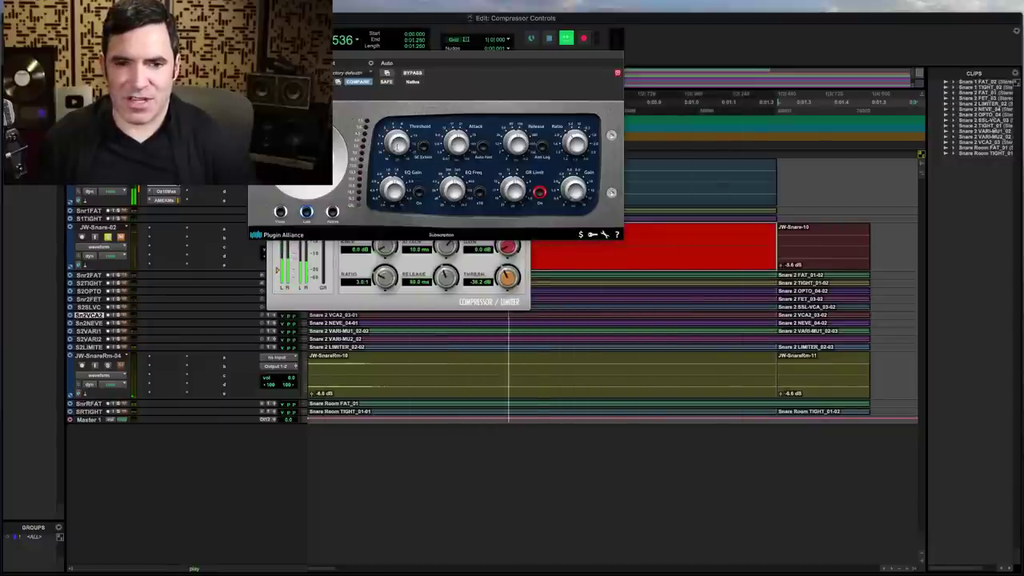
{"action": "left_click_drag", "start_coordinate": [398, 130], "coordinate": [397, 138]}
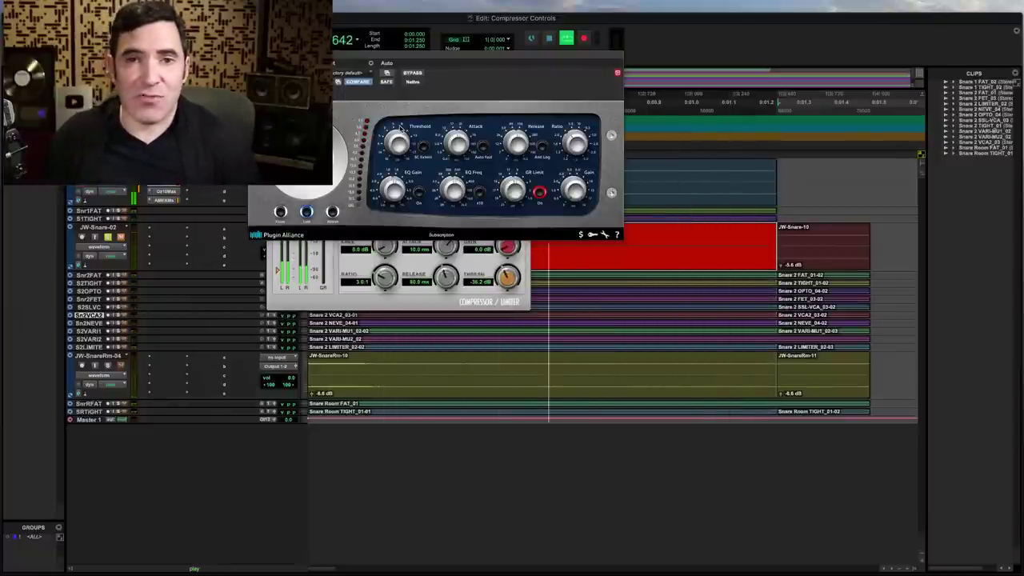
{"action": "key", "text": "space"}
Step: Readjust the compressor's GR Limit amount with playback stopped
{"action": "mouse_move", "coordinate": [514, 190]}
{"action": "left_click_drag", "start_coordinate": [514, 189], "coordinate": [512, 188]}
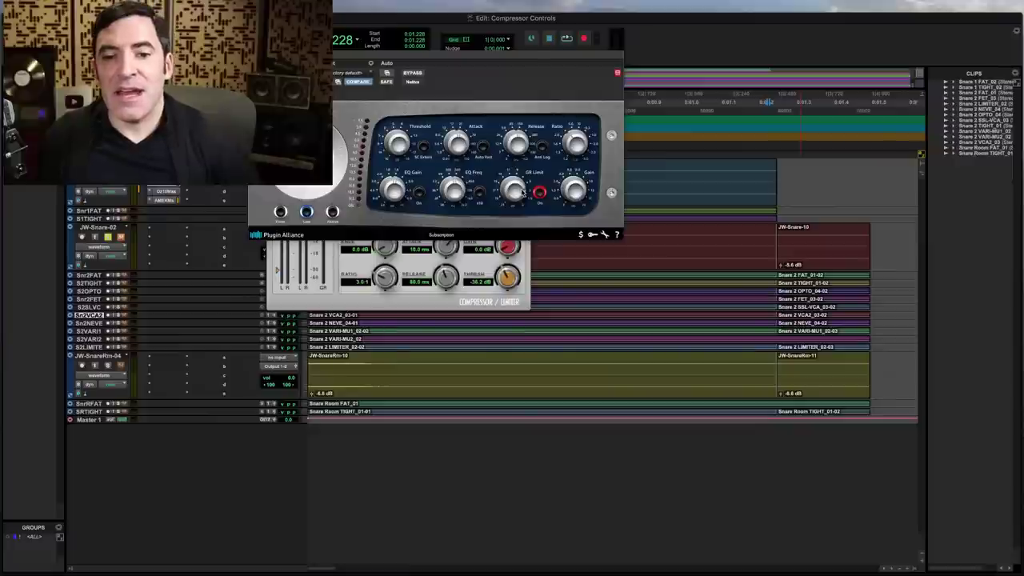
{"action": "left_click_drag", "start_coordinate": [510, 192], "coordinate": [506, 222]}
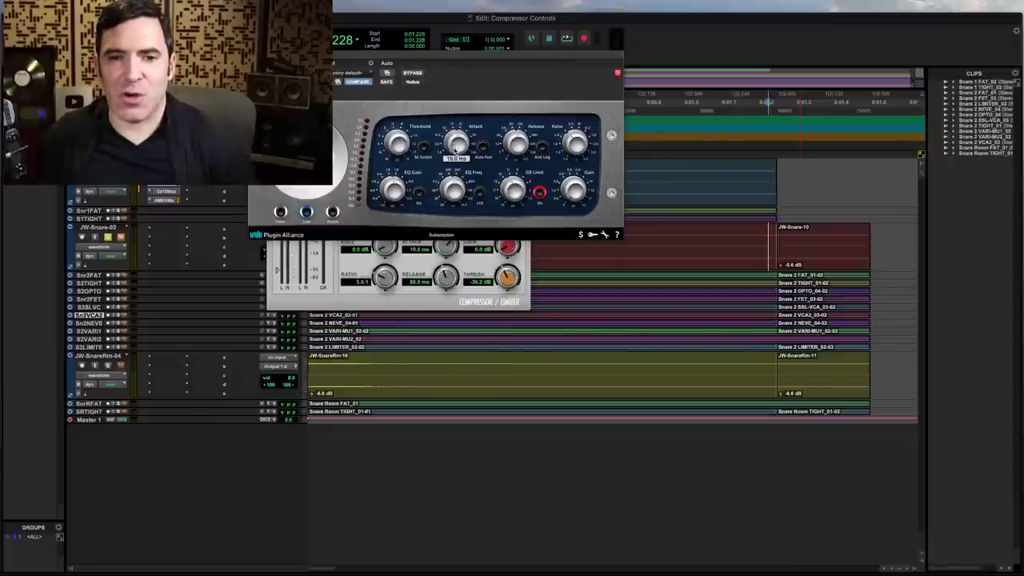
Step: Reselect the first JW-Snare-02 clip and loop its playback to audition the gain reduction limit
{"action": "key", "text": "space"}
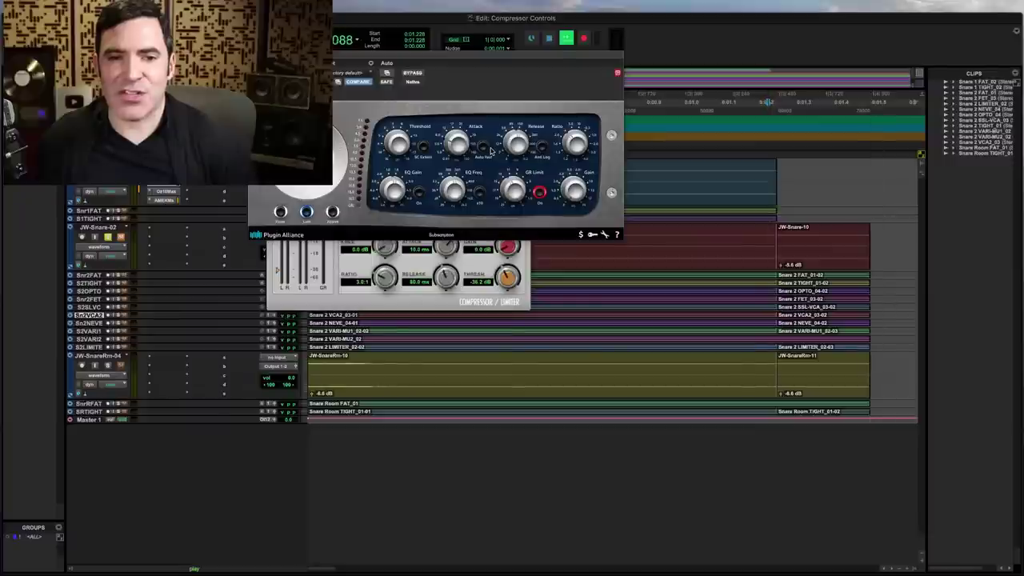
{"action": "double_click", "coordinate": [624, 251]}
{"action": "key", "text": "space"}
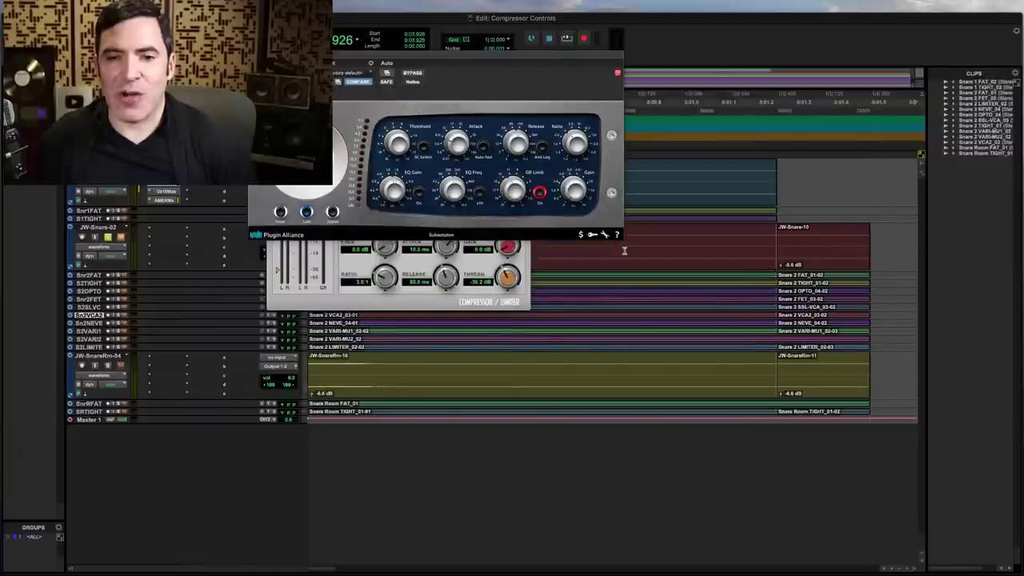
{"action": "double_click", "coordinate": [576, 251]}
{"action": "key", "text": "space"}
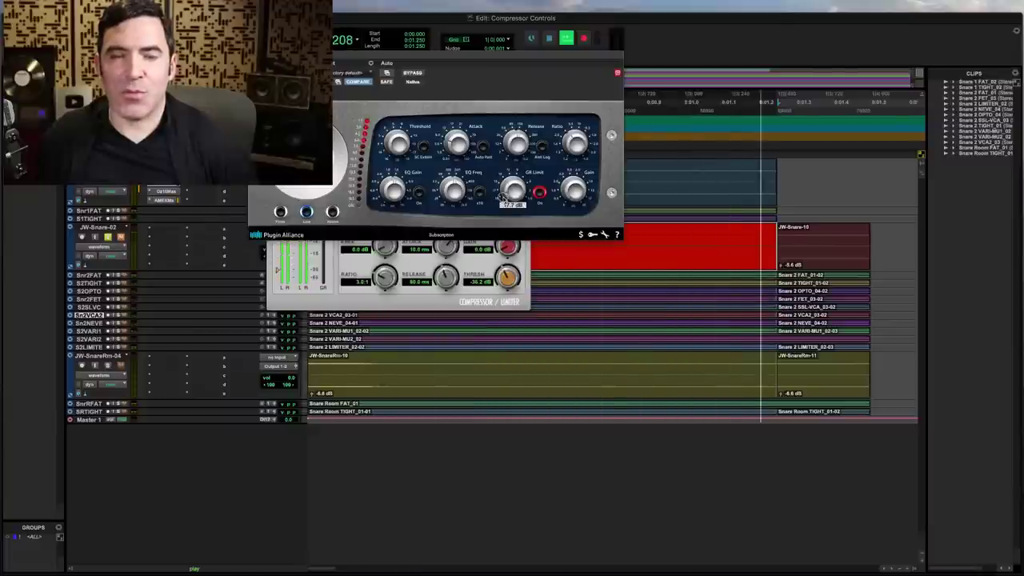
{"action": "key", "text": "space"}
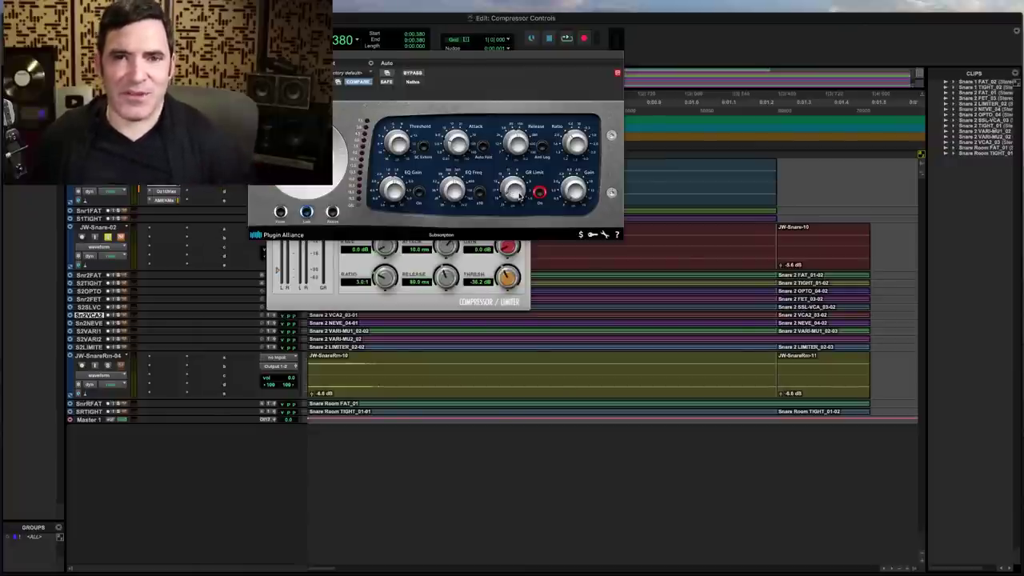
{"action": "left_click", "coordinate": [1014, 82]}
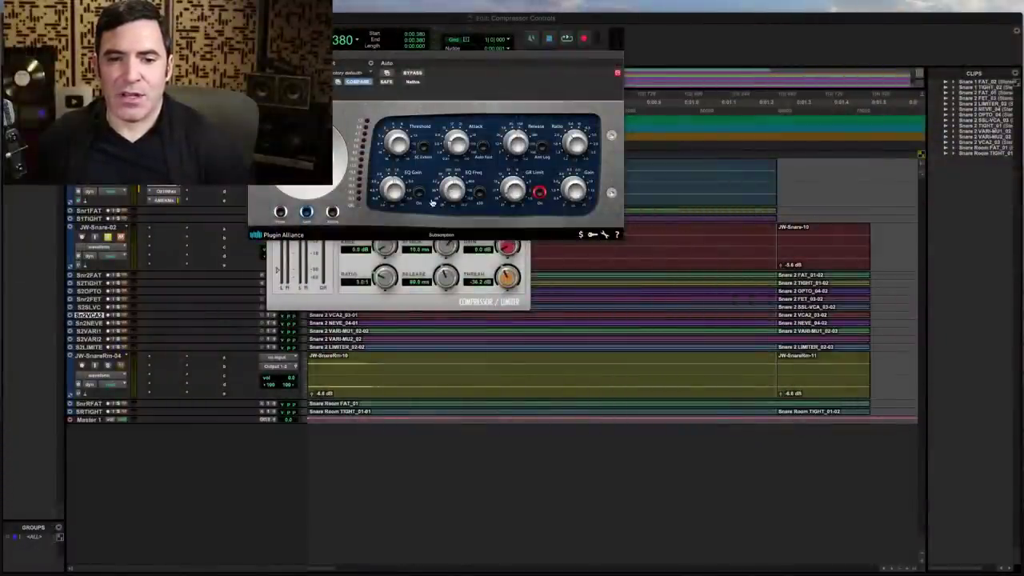
Step: Arrange the elysia mpressor and Dyn3 Compressor/Limiter windows so both plugins' controls can be seen
{"action": "left_click_drag", "start_coordinate": [452, 57], "coordinate": [725, 200]}
{"action": "left_click_drag", "start_coordinate": [481, 112], "coordinate": [615, 153]}
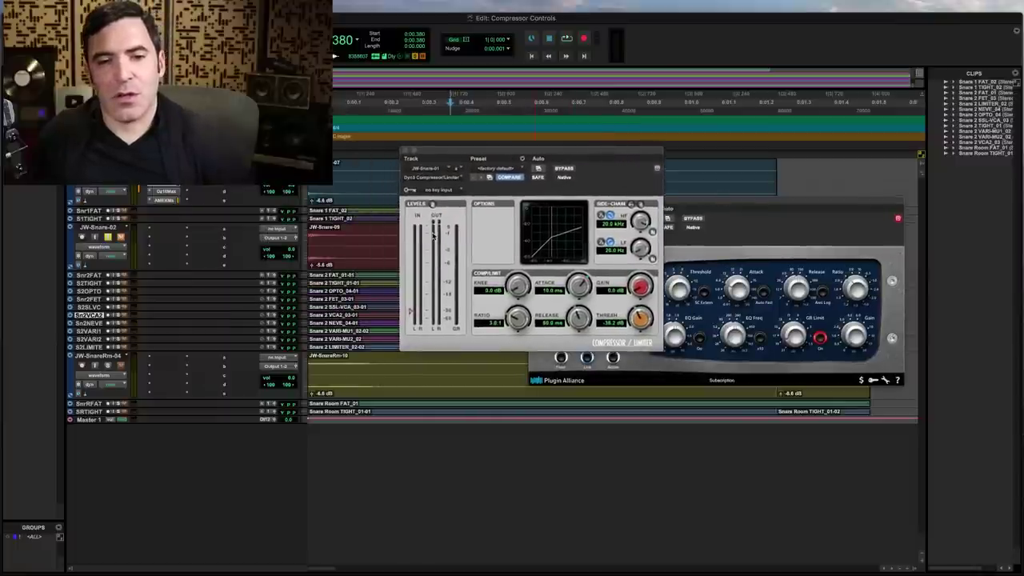
{"action": "left_click_drag", "start_coordinate": [460, 151], "coordinate": [479, 148]}
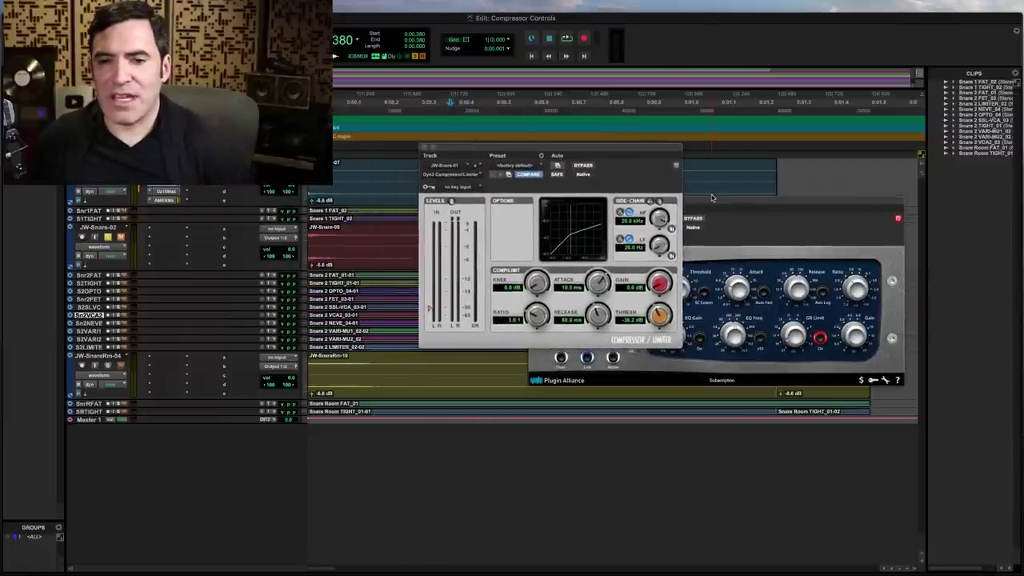
{"action": "left_click_drag", "start_coordinate": [718, 206], "coordinate": [777, 224]}
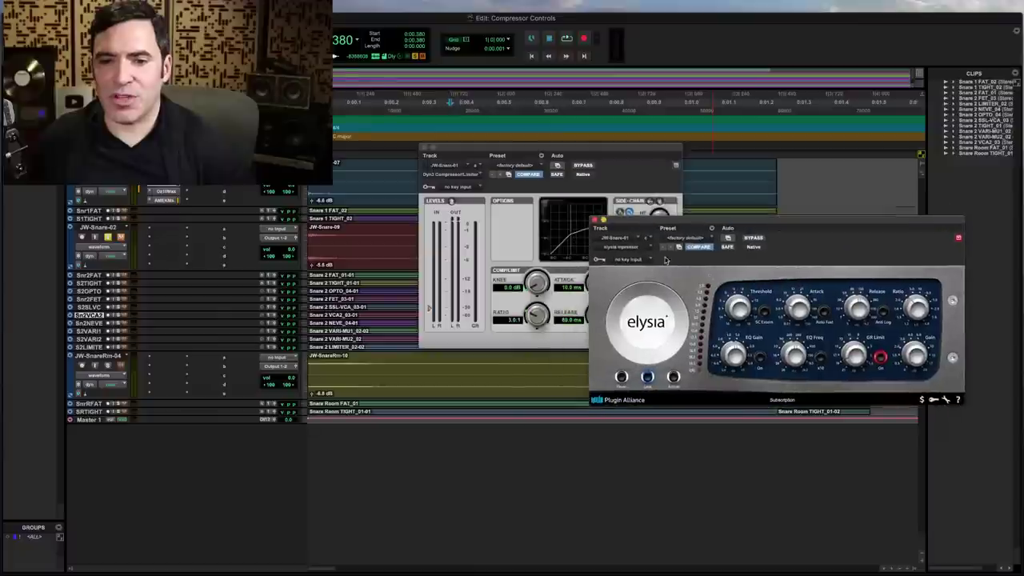
Step: Examine the interface inputs and mono buses offered as key input sources for the Dyn3 Compressor/Limiter
{"action": "left_click", "coordinate": [458, 187]}
{"action": "mouse_move", "coordinate": [465, 189]}
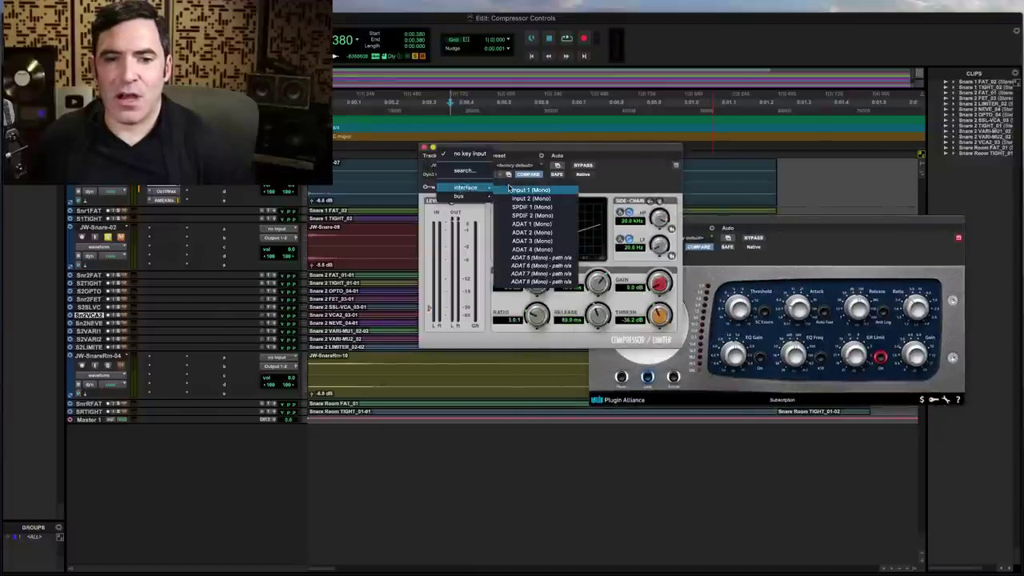
{"action": "left_click", "coordinate": [654, 181]}
{"action": "left_click", "coordinate": [471, 190]}
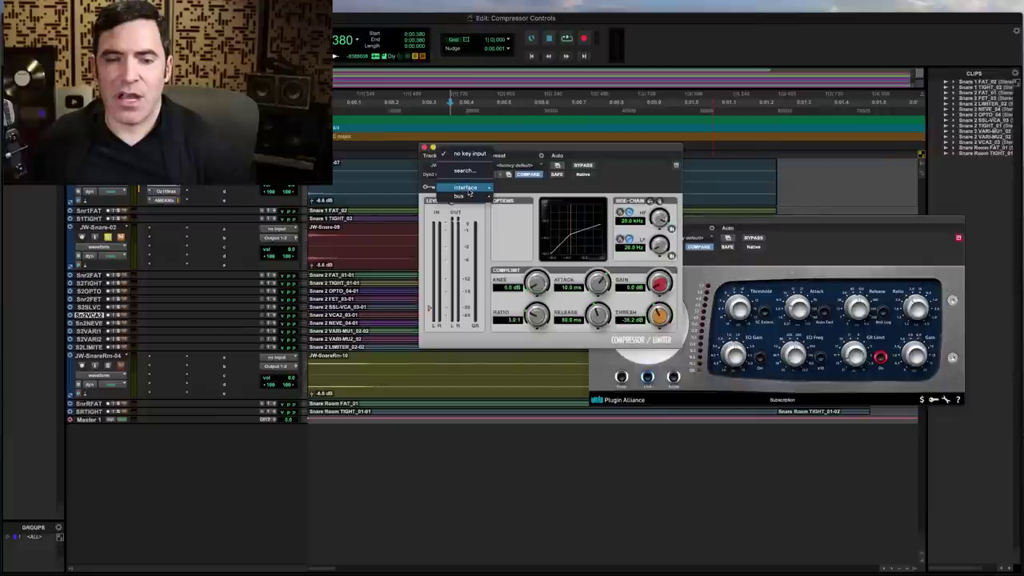
{"action": "mouse_move", "coordinate": [471, 200]}
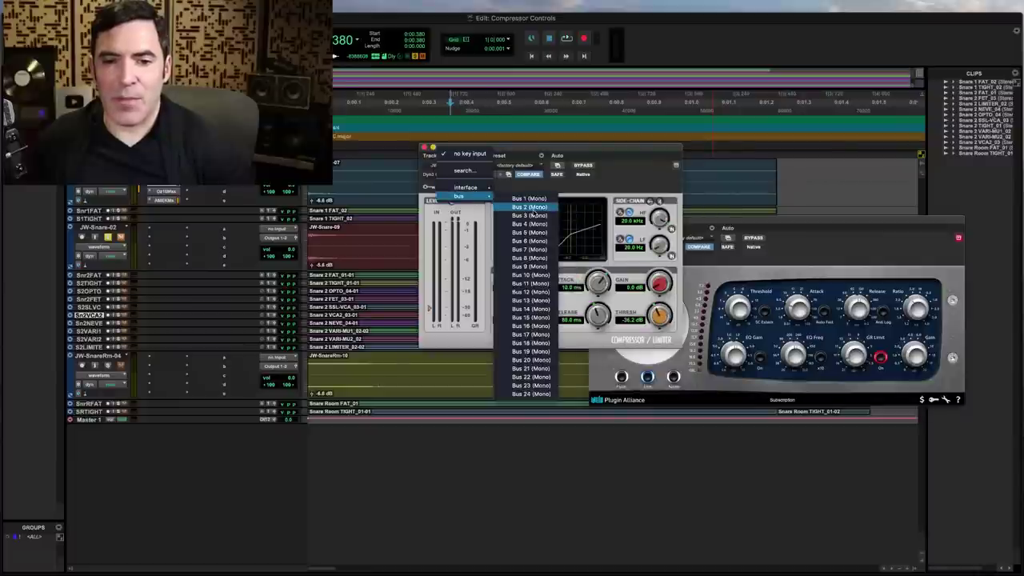
{"action": "left_click", "coordinate": [654, 149]}
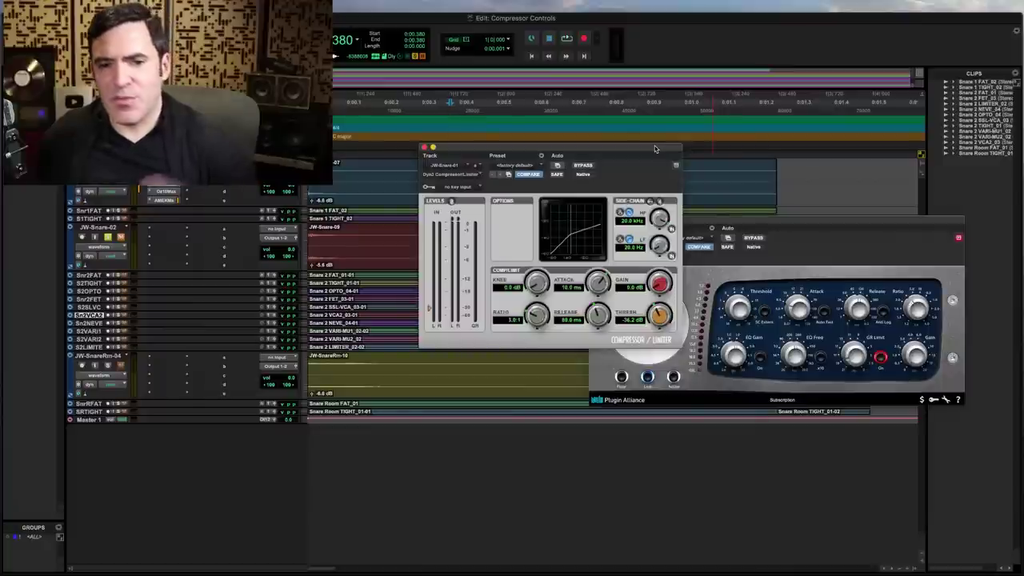
{"action": "left_click", "coordinate": [458, 187]}
{"action": "mouse_move", "coordinate": [487, 190]}
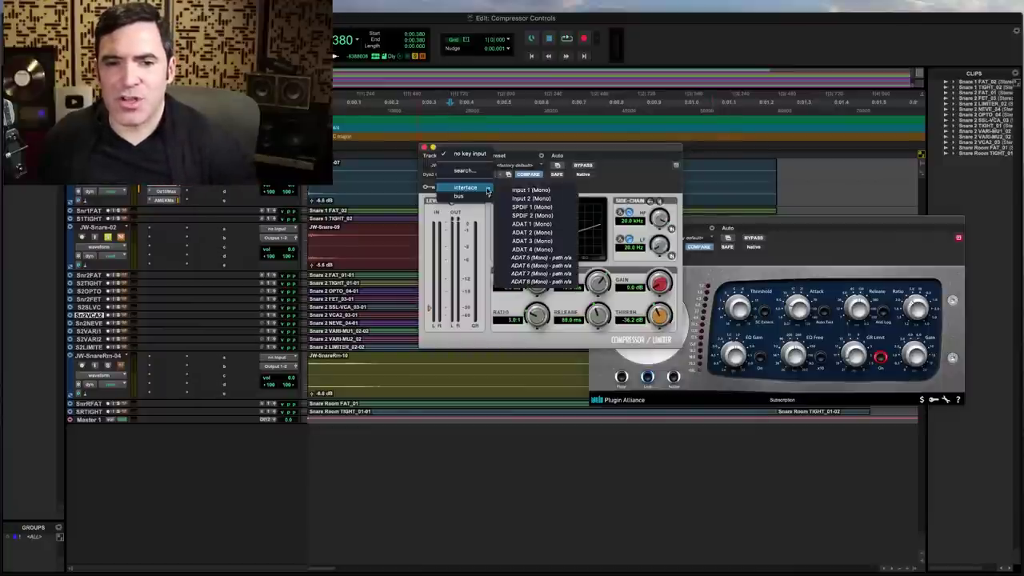
{"action": "left_click", "coordinate": [588, 194]}
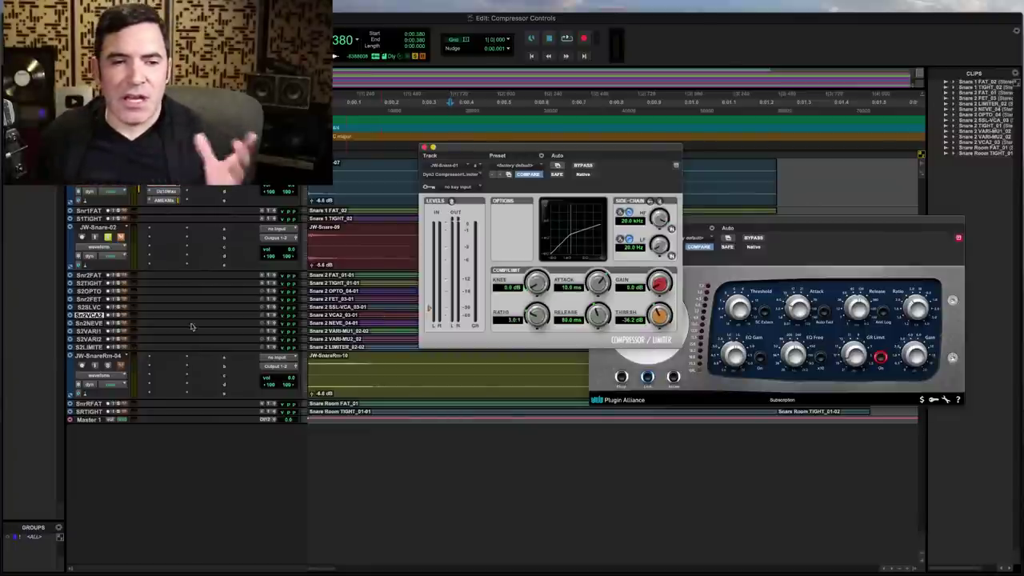
Step: Enlarge the Snare 1 FAT track and set the Dyn3 Compressor/Limiter's key input to Bus 1 (Mono)
{"action": "left_click", "coordinate": [88, 314]}
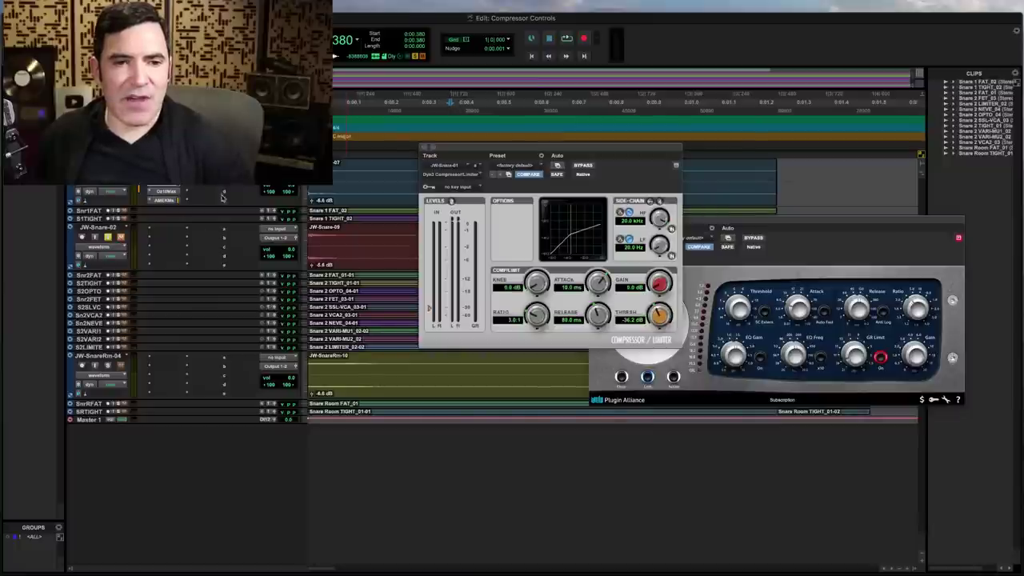
{"action": "left_click", "coordinate": [298, 213]}
{"action": "left_click", "coordinate": [316, 249]}
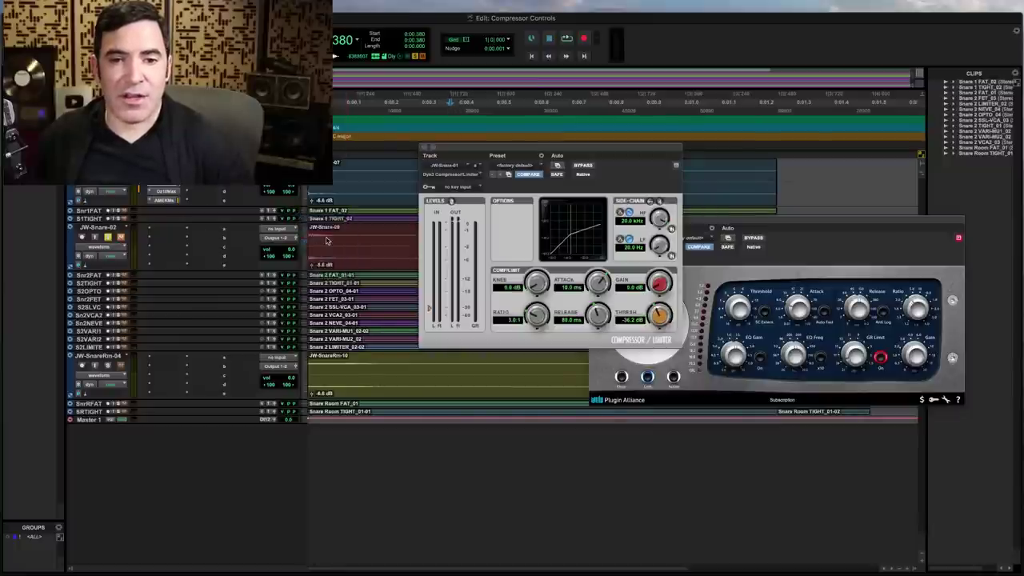
{"action": "left_click", "coordinate": [475, 189]}
{"action": "mouse_move", "coordinate": [472, 197]}
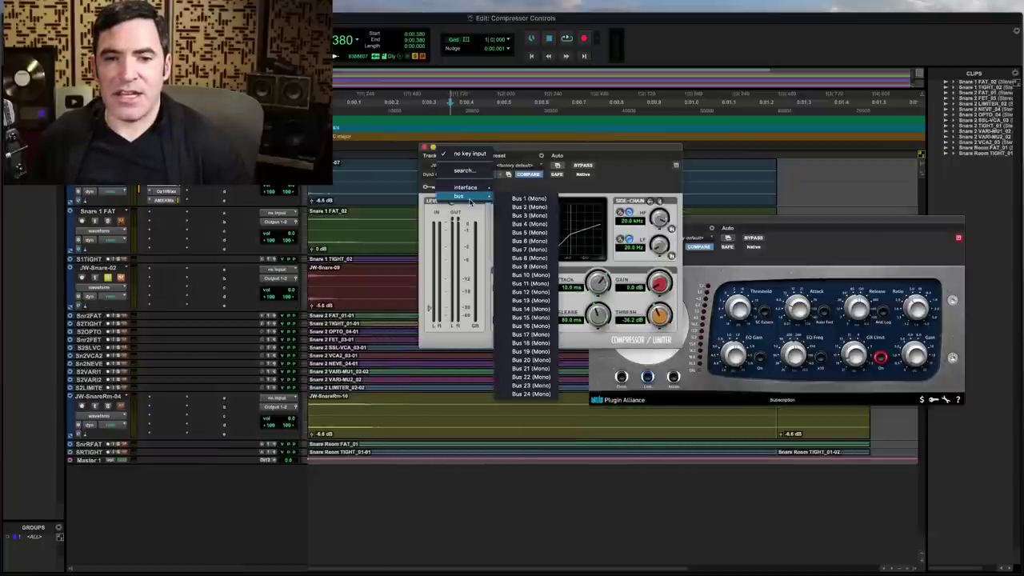
{"action": "left_click", "coordinate": [516, 200]}
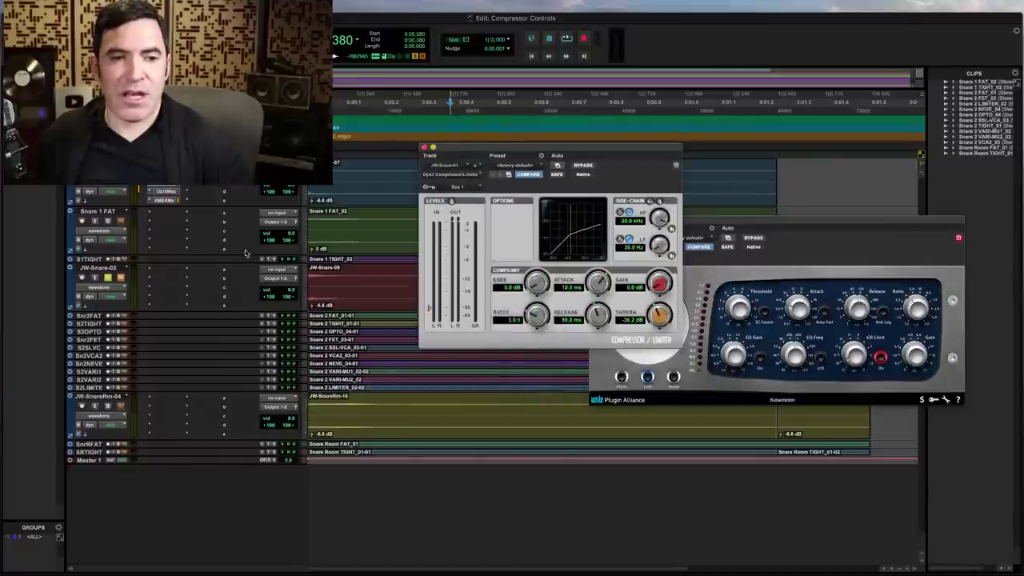
Step: Add a Bus 1 (Mono) send to the Snare 1 FAT track and raise its level to 0.0 dB
{"action": "left_click", "coordinate": [110, 215]}
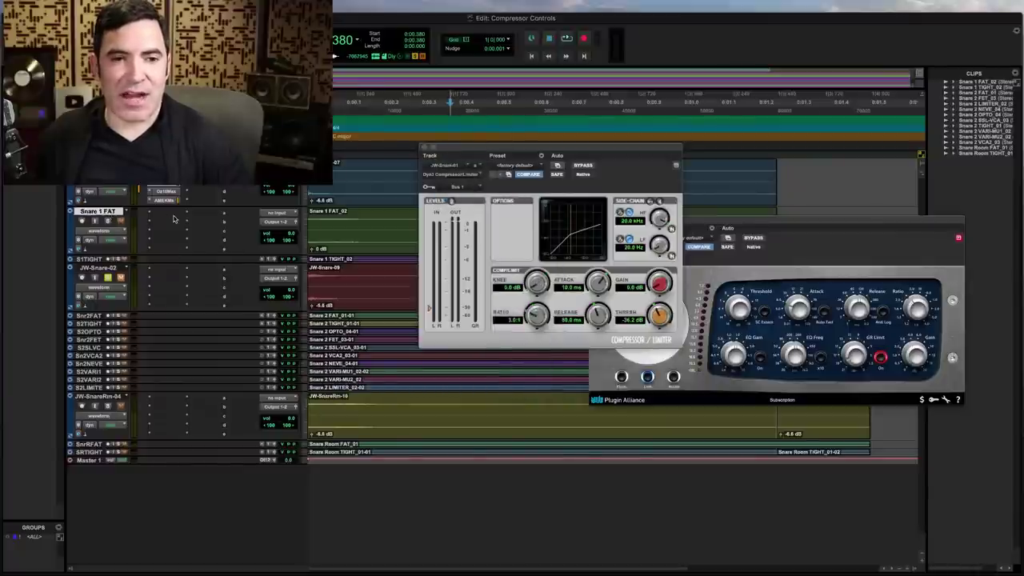
{"action": "left_click", "coordinate": [223, 219]}
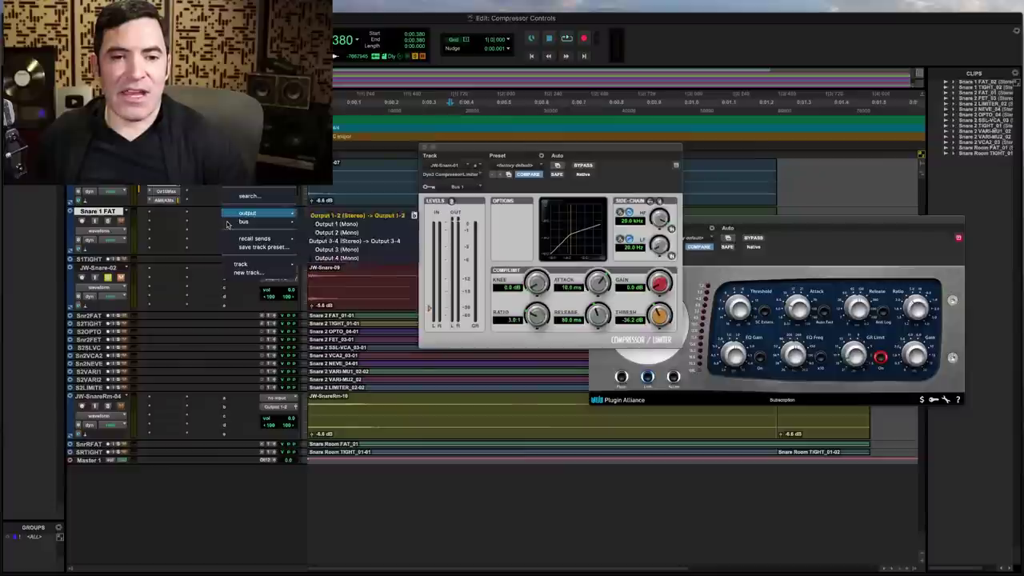
{"action": "mouse_move", "coordinate": [244, 221]}
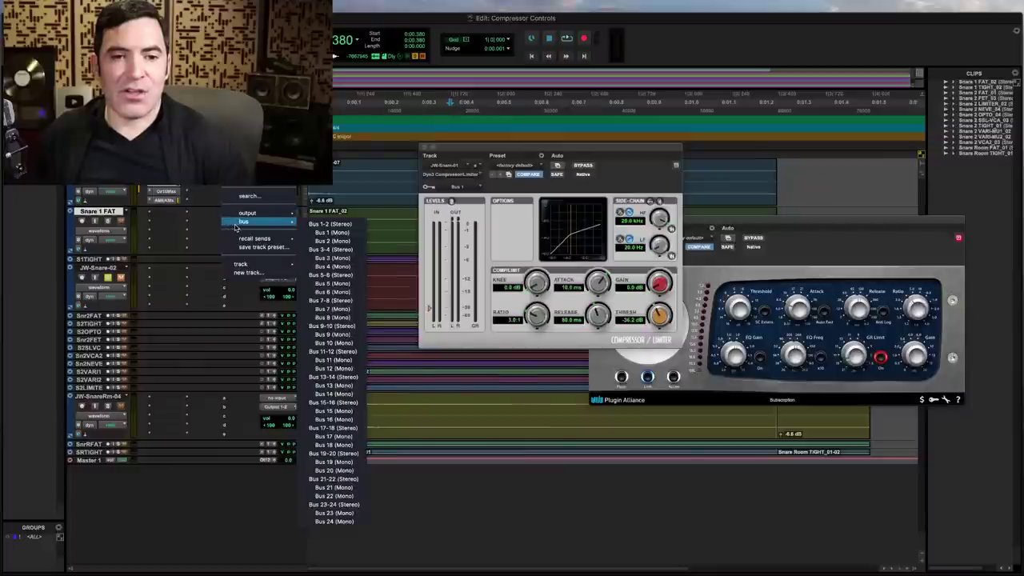
{"action": "left_click", "coordinate": [325, 232]}
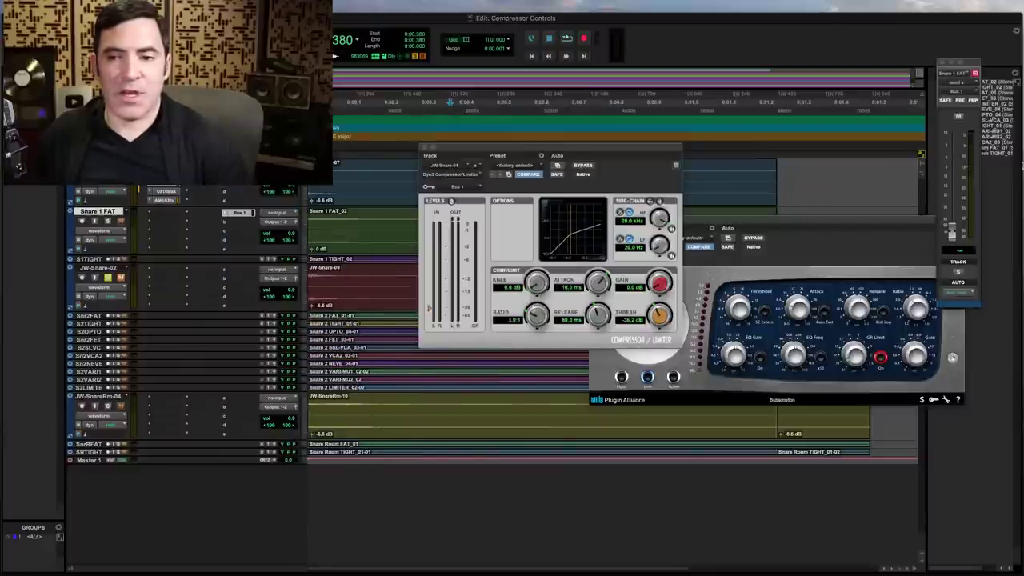
{"action": "left_click_drag", "start_coordinate": [973, 62], "coordinate": [789, 93]}
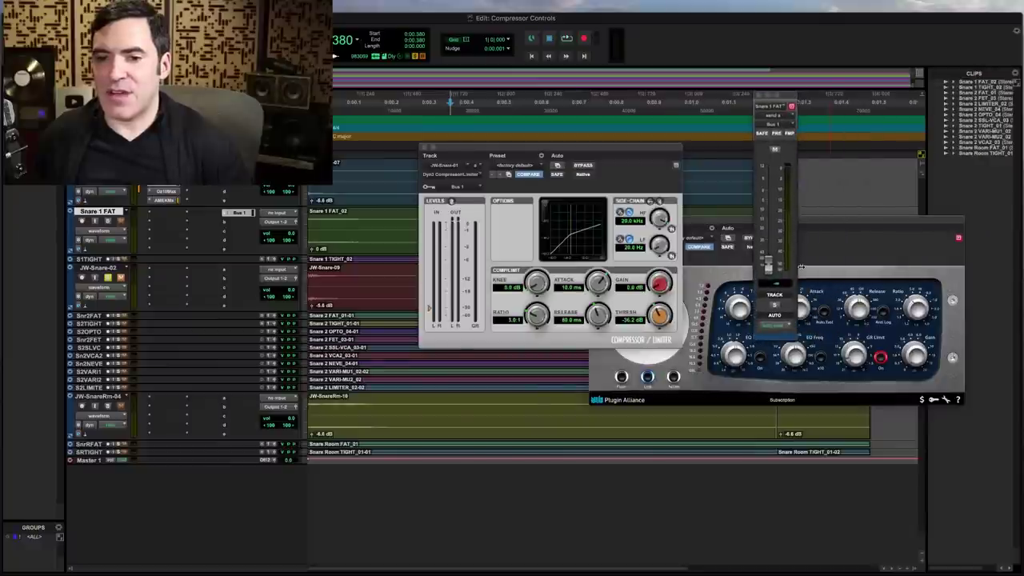
{"action": "left_click_drag", "start_coordinate": [767, 238], "coordinate": [766, 192]}
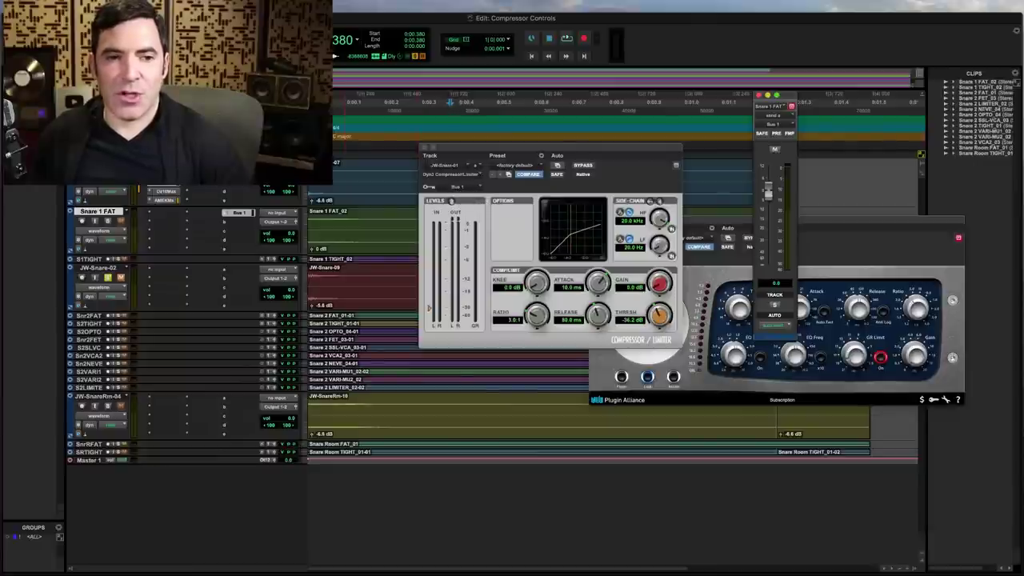
Step: Review the sidechain routing by checking the Dyn3 compressor's Bus 1 key input and the Snare 1 FAT track's send assignment
{"action": "left_click", "coordinate": [97, 211]}
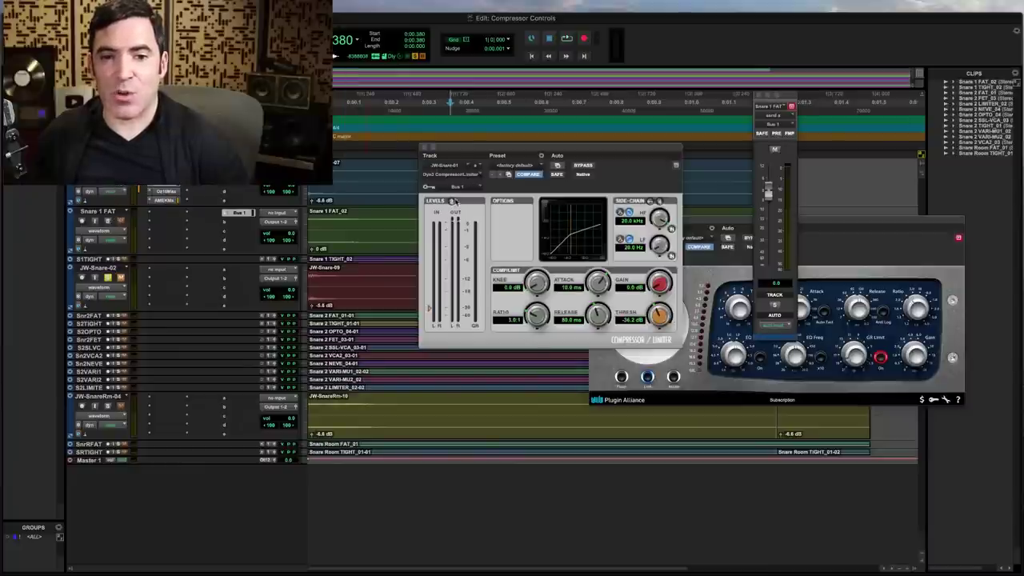
{"action": "left_click", "coordinate": [106, 215]}
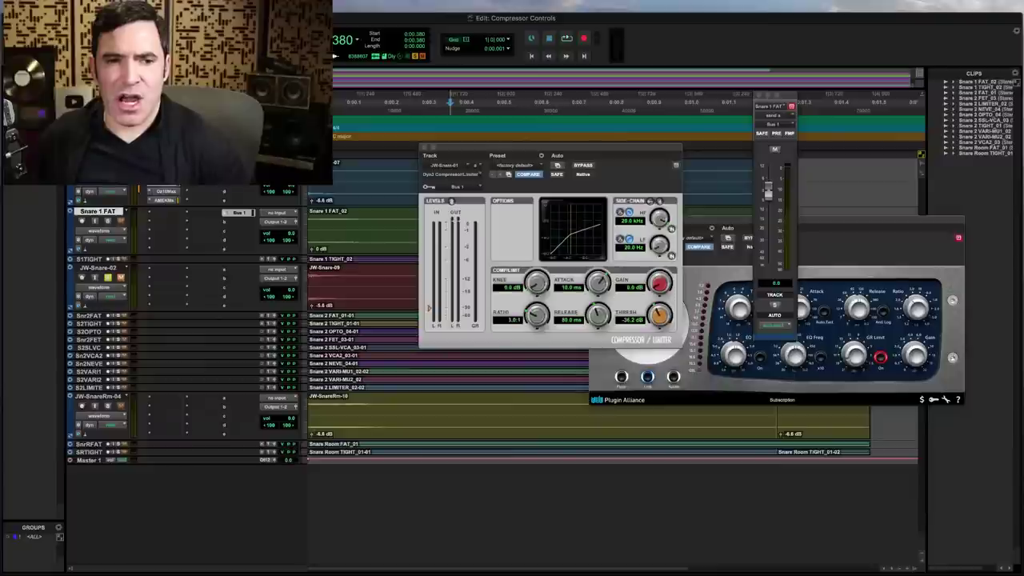
{"action": "left_click", "coordinate": [458, 187]}
{"action": "mouse_move", "coordinate": [476, 191]}
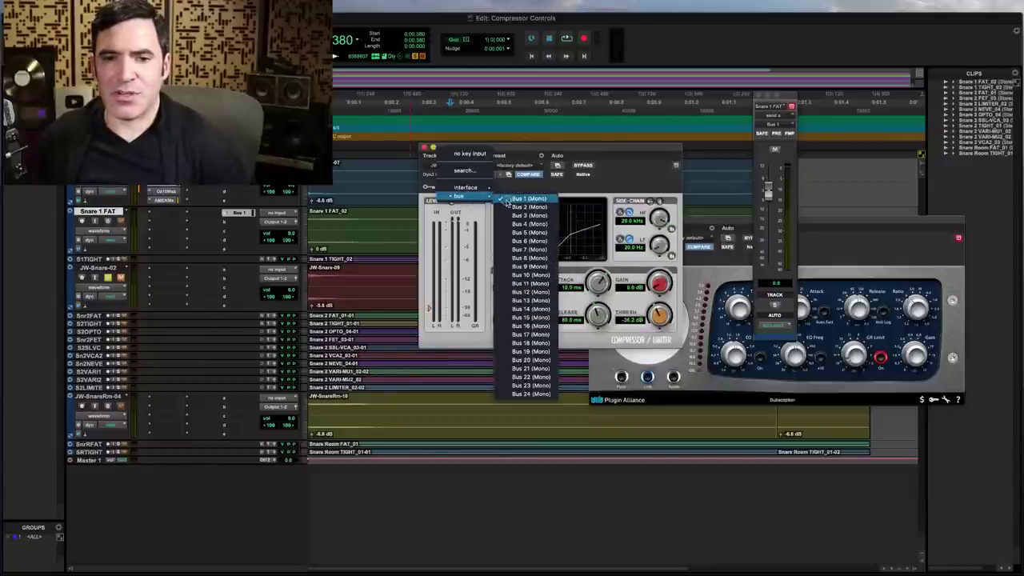
{"action": "left_click", "coordinate": [516, 201]}
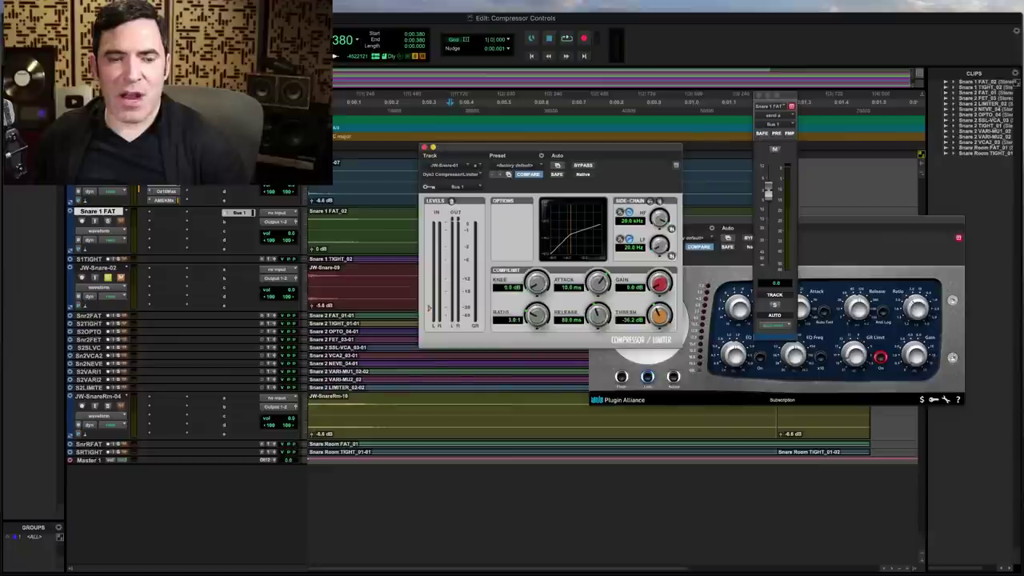
{"action": "left_click", "coordinate": [225, 214]}
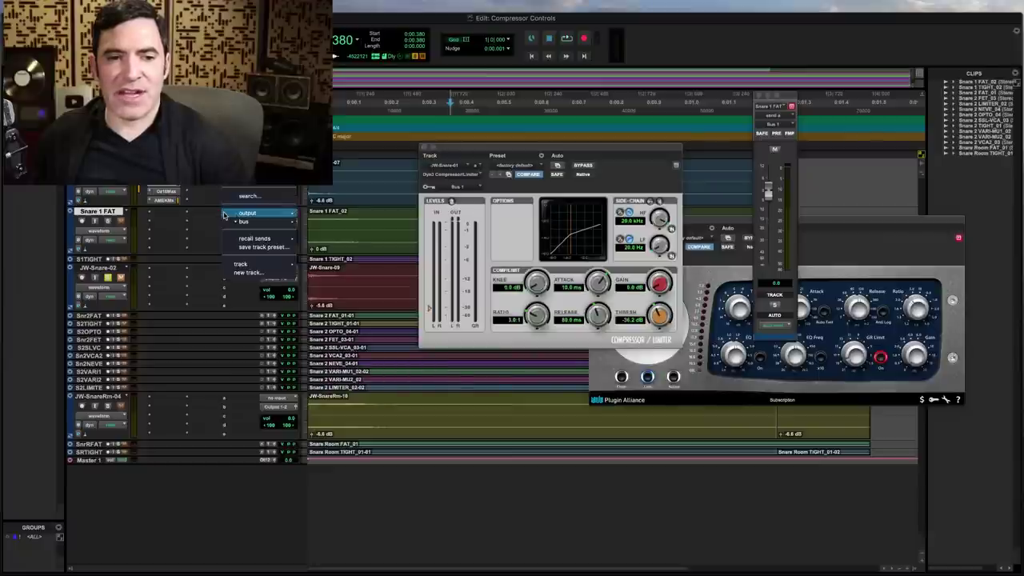
{"action": "mouse_move", "coordinate": [244, 220]}
{"action": "left_click", "coordinate": [325, 240]}
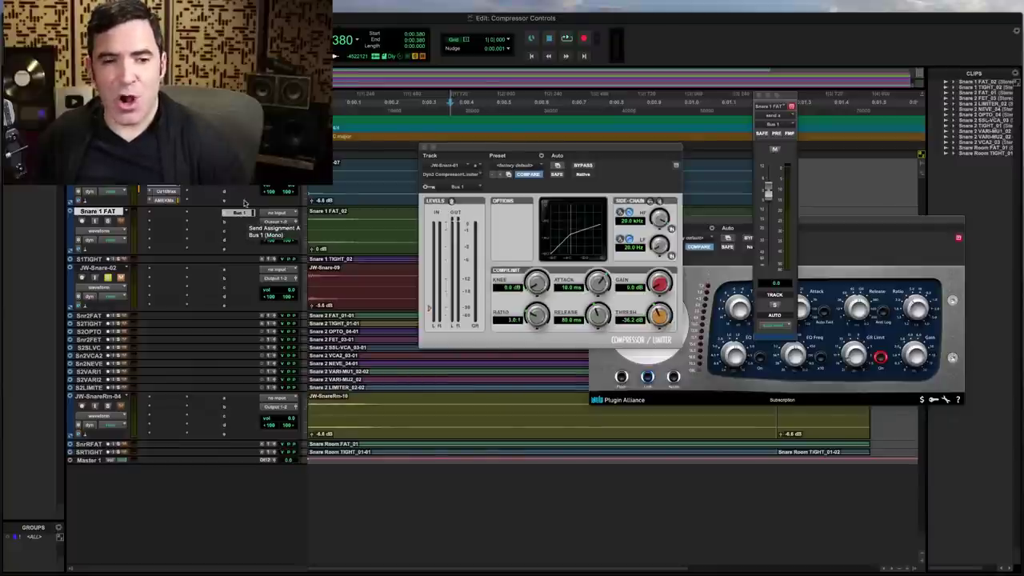
Step: Close the Snare 1 FAT send window and move the Dyn3 Compressor/Limiter clear of the elysia mpressor
{"action": "left_click", "coordinate": [239, 214]}
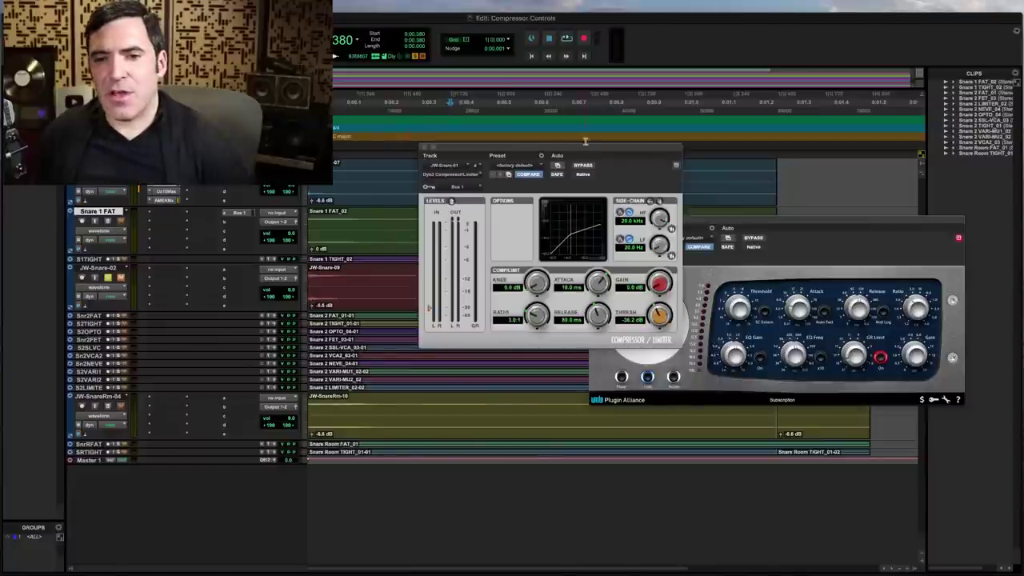
{"action": "left_click_drag", "start_coordinate": [591, 147], "coordinate": [449, 151]}
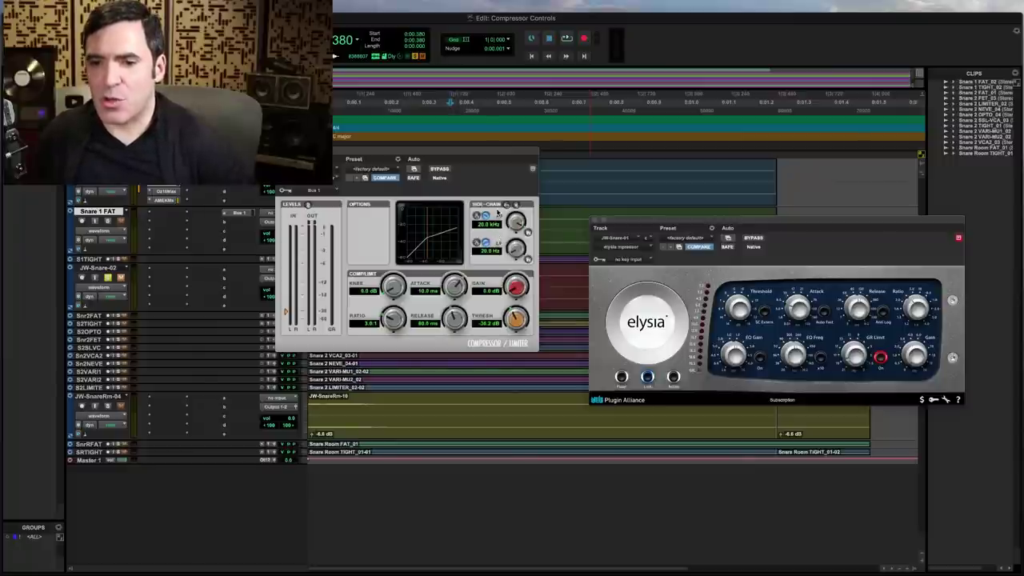
{"action": "left_click_drag", "start_coordinate": [400, 150], "coordinate": [441, 141]}
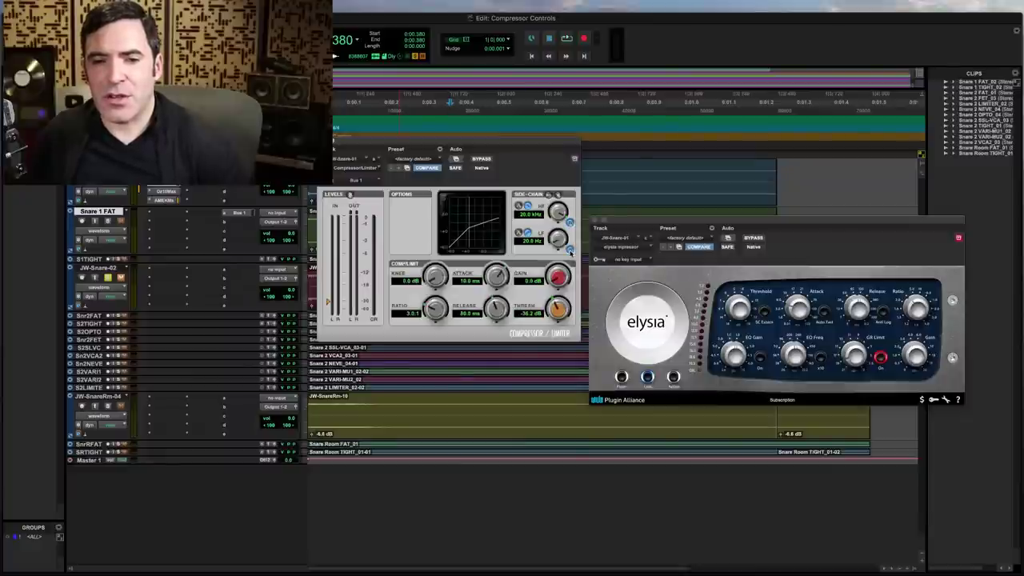
Step: Sweep the Dyn3 compressor's sidechain filters, leaving HF at 173.2 Hz and LF at 20.0 Hz
{"action": "mouse_move", "coordinate": [558, 210]}
{"action": "left_mouse_down"}
{"action": "mouse_move", "coordinate": [558, 248]}
{"action": "mouse_move", "coordinate": [560, 218]}
{"action": "left_mouse_up"}
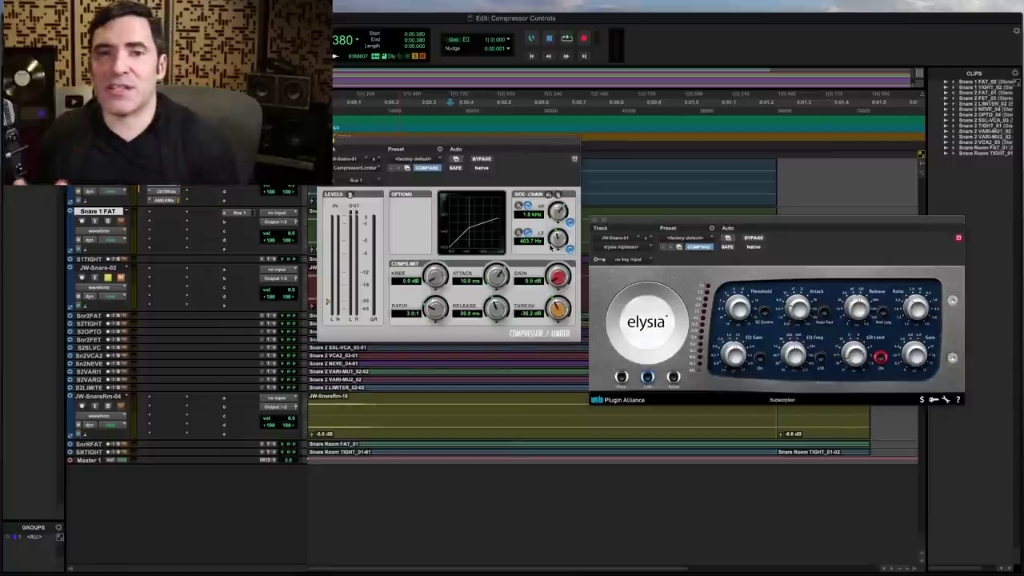
{"action": "left_click_drag", "start_coordinate": [561, 239], "coordinate": [524, 294]}
{"action": "left_click_drag", "start_coordinate": [558, 209], "coordinate": [550, 228]}
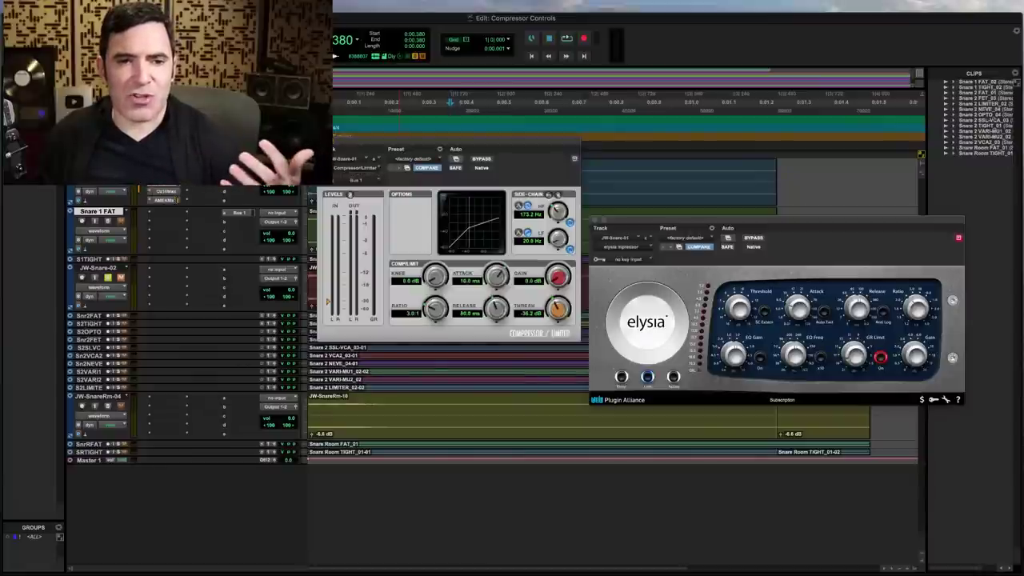
Step: Show the Acme Opticom XLA-3 and AMEK Mastering Compressor on JW-Snare-01 and insert the bx_opto (stereo) compressor
{"action": "left_click", "coordinate": [168, 200]}
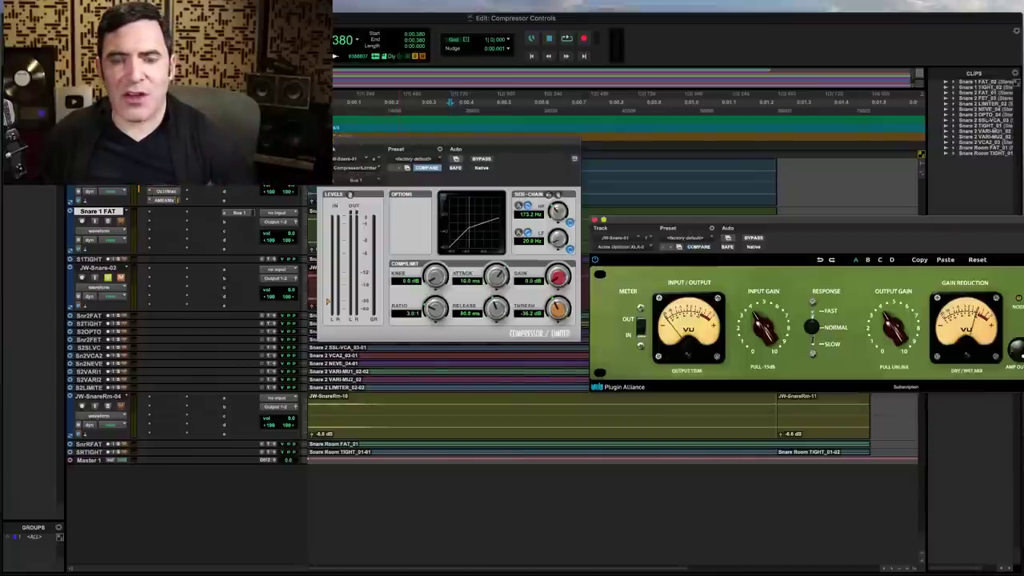
{"action": "left_click", "coordinate": [176, 202]}
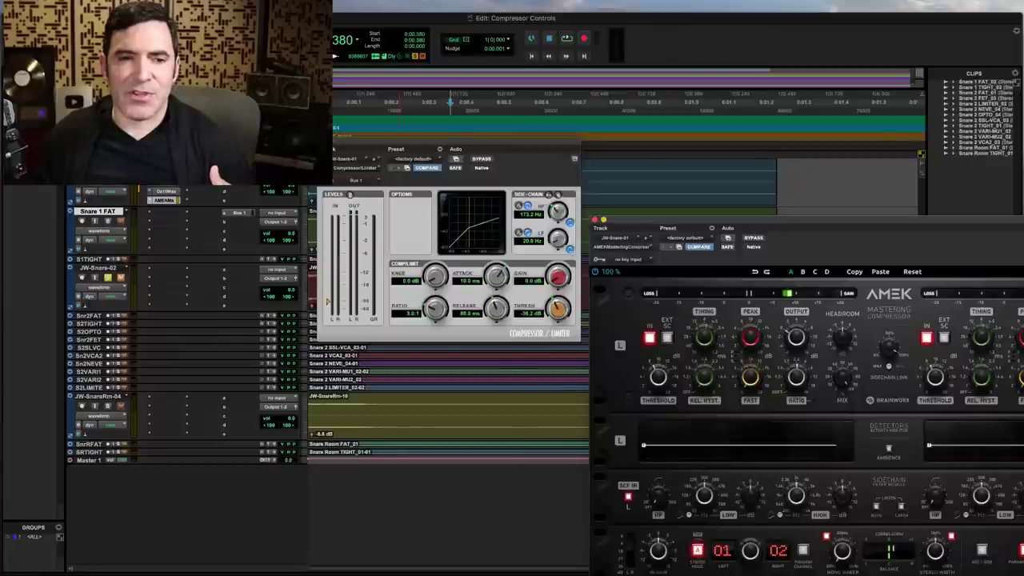
{"action": "left_click", "coordinate": [180, 200]}
{"action": "mouse_move", "coordinate": [294, 186]}
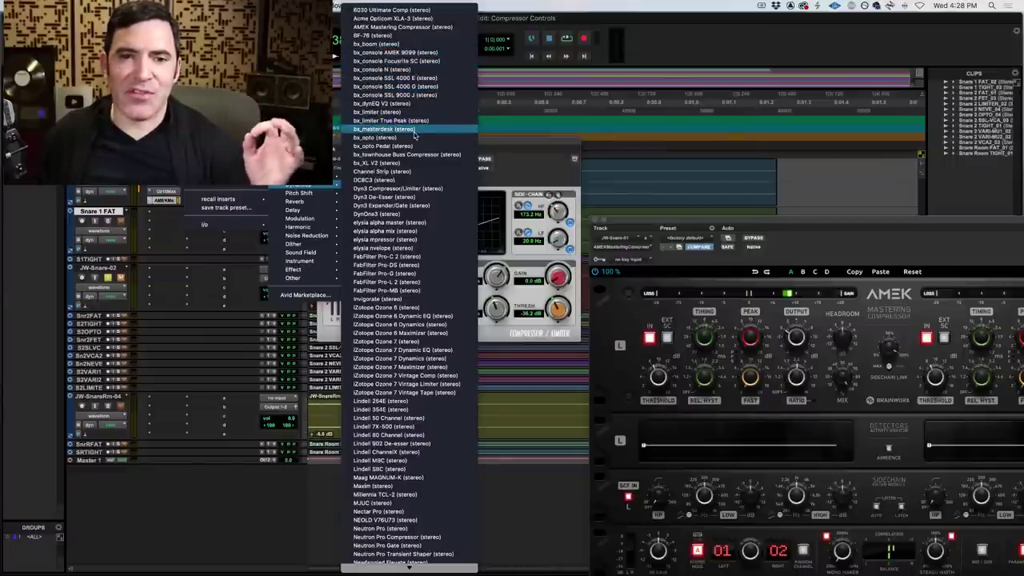
{"action": "left_click", "coordinate": [414, 138]}
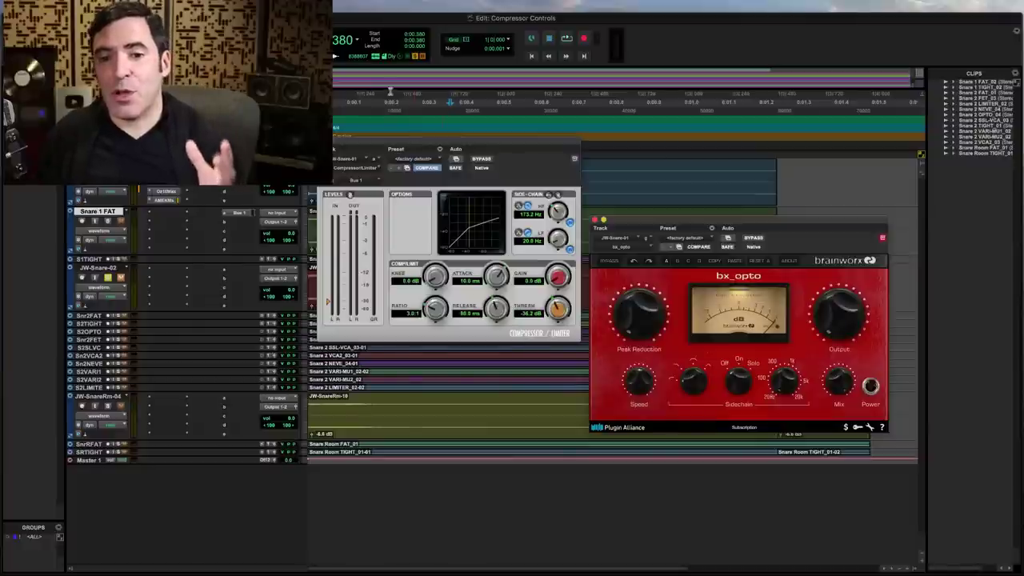
Step: Reset the Dyn3 compressor's sidechain HF filter to 20.0 kHz and set its LF filter to 81.0 Hz
{"action": "left_click", "coordinate": [558, 209], "text": "alt"}
{"action": "left_click_drag", "start_coordinate": [557, 243], "coordinate": [554, 223]}
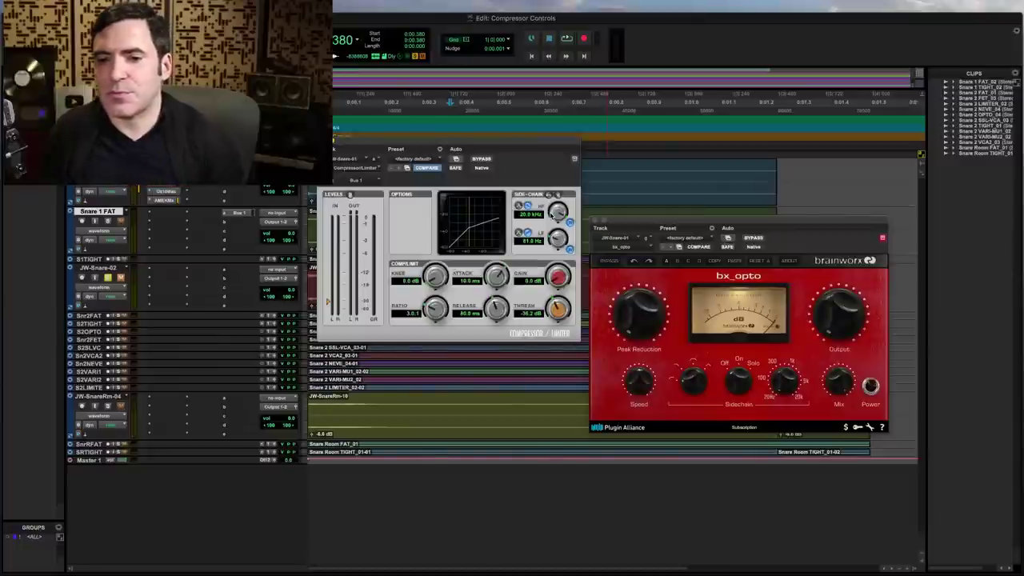
Step: Move the bx_opto window over the Dyn3 compressor and demonstrate its sidechain filter shape and sidechain on/solo controls
{"action": "left_click_drag", "start_coordinate": [742, 223], "coordinate": [609, 121]}
{"action": "left_click_drag", "start_coordinate": [561, 284], "coordinate": [582, 232]}
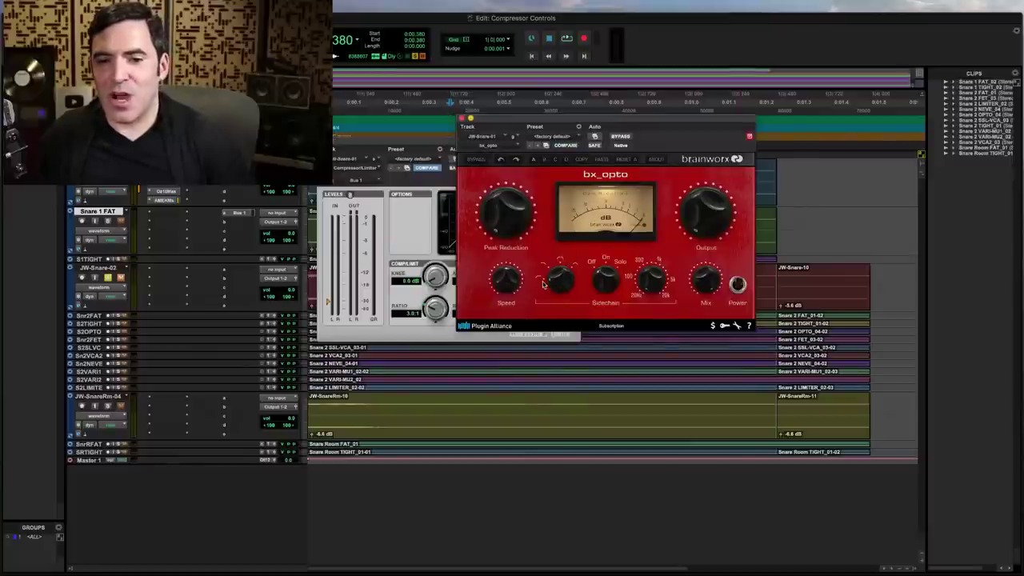
{"action": "left_click", "coordinate": [606, 266]}
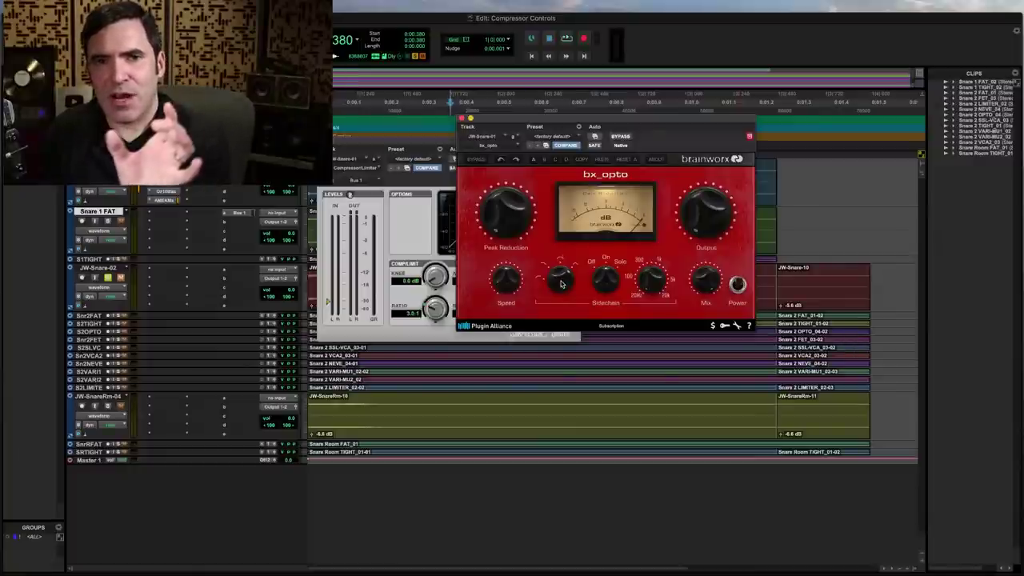
Step: Close the bx_opto and Dyn3 Compressor/Limiter windows to return to the bare edit window
{"action": "left_click", "coordinate": [462, 119]}
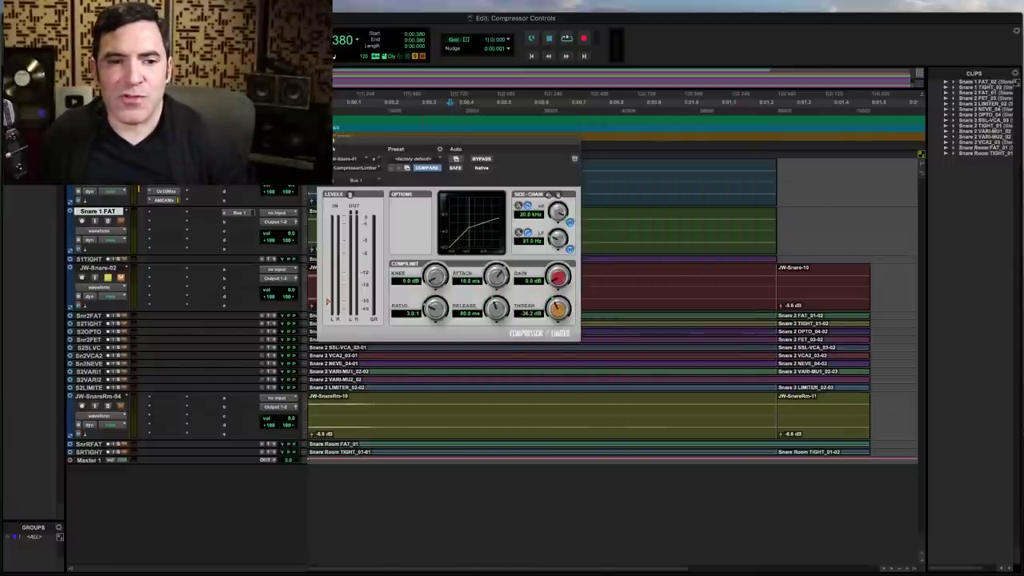
{"action": "key", "text": "super+w"}
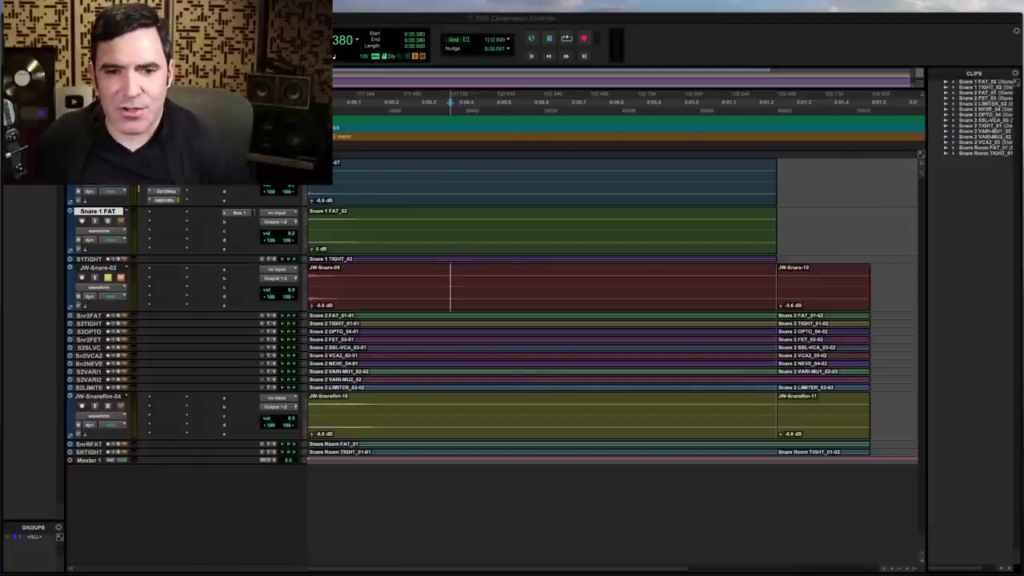
{"action": "left_click", "coordinate": [829, 258]}
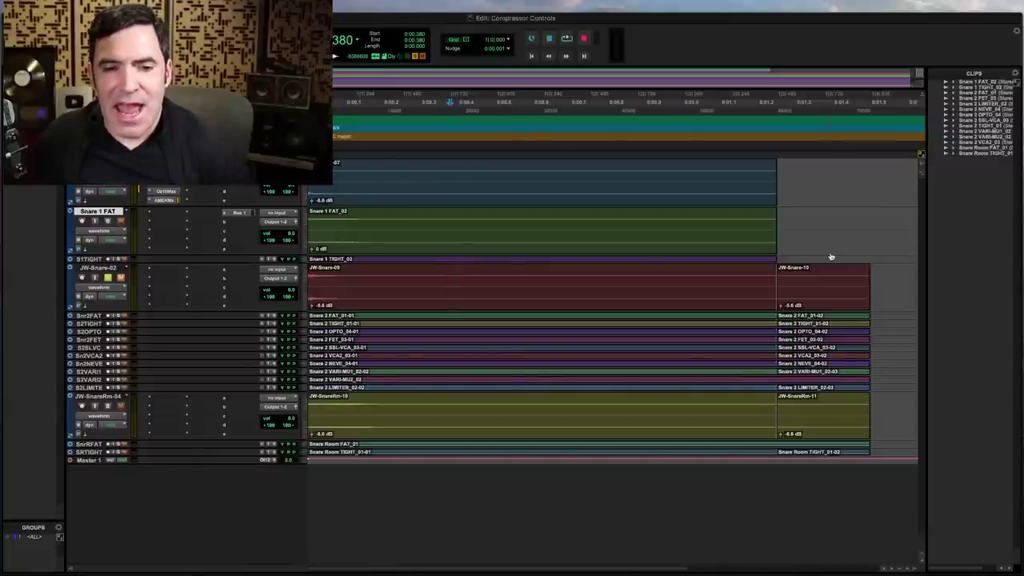
Step: Show the AMEK Mastering Compressor on JW-Snare-01, move its window fully into view and point out the timing control
{"action": "left_click", "coordinate": [168, 201]}
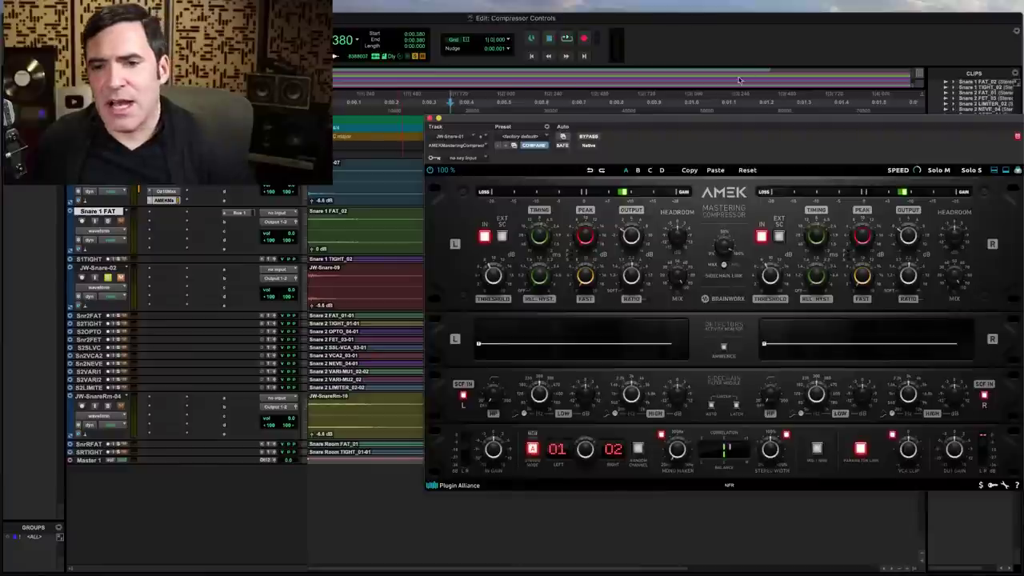
{"action": "left_click_drag", "start_coordinate": [726, 123], "coordinate": [559, 108]}
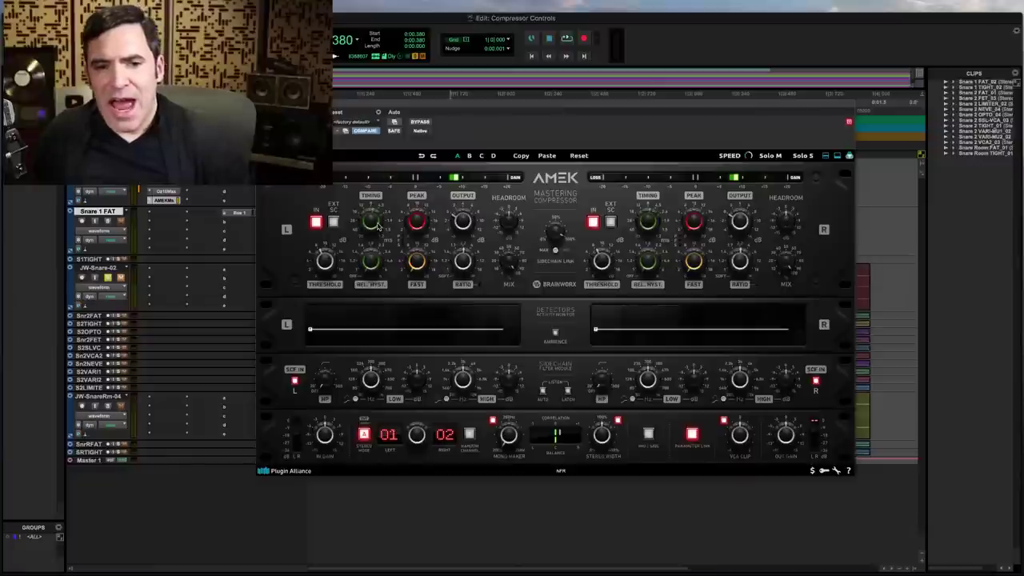
{"action": "left_click_drag", "start_coordinate": [377, 226], "coordinate": [373, 226]}
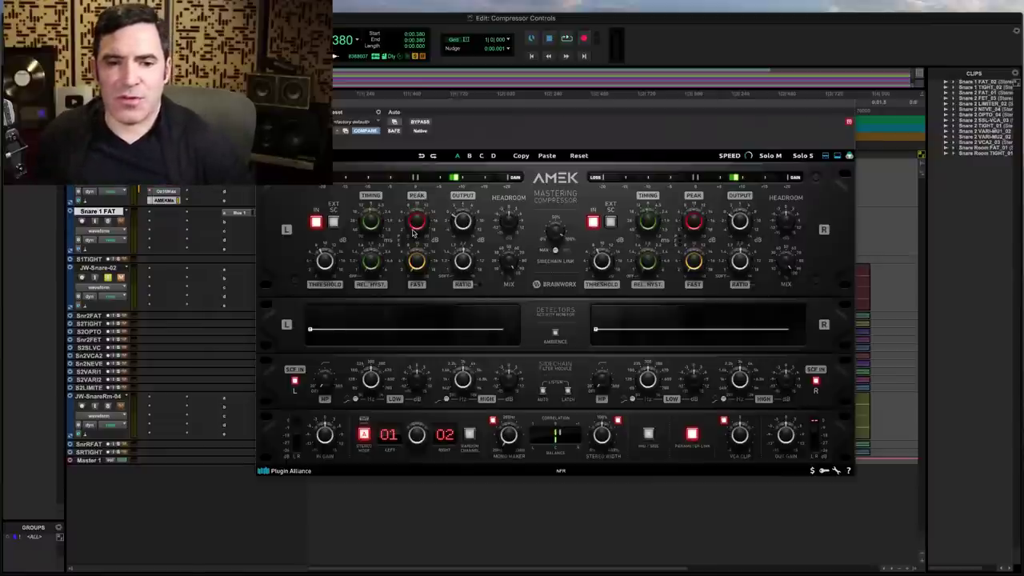
Step: Audition the AMEK Mastering Compressor in loop playback, including the 0:00.000 to 0:01.250 range, stop playback and close the plug-in window
{"action": "key", "text": "space"}
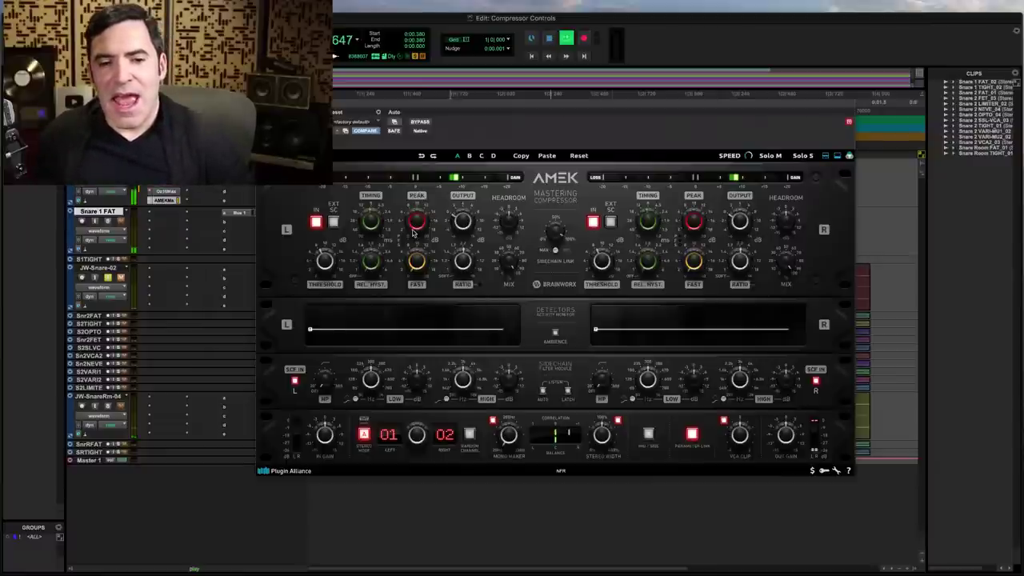
{"action": "left_click_drag", "start_coordinate": [521, 112], "coordinate": [709, 354]}
{"action": "key", "text": "space"}
{"action": "key", "text": "space"}
{"action": "left_click_drag", "start_coordinate": [610, 362], "coordinate": [454, 114]}
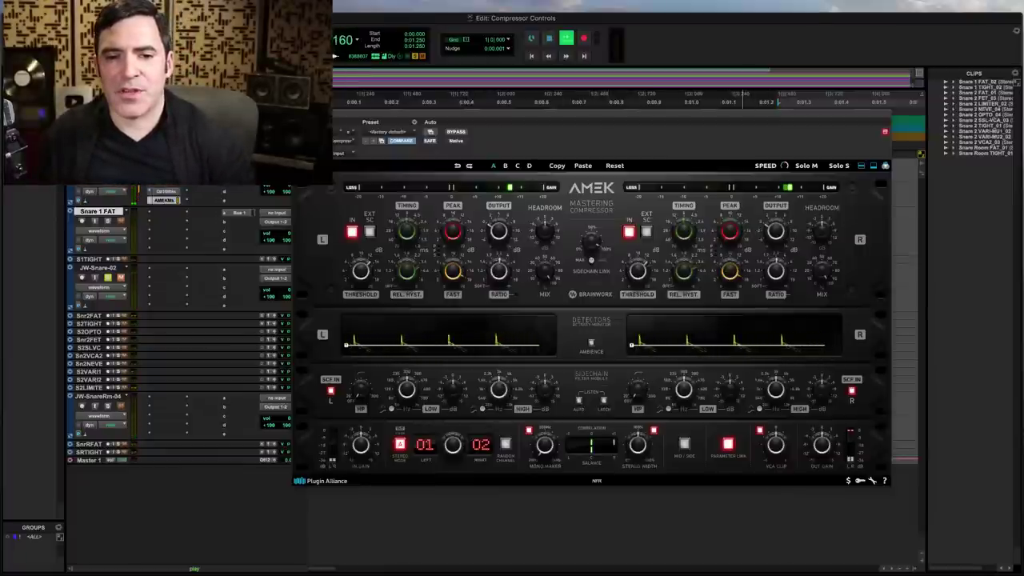
{"action": "key", "text": "space"}
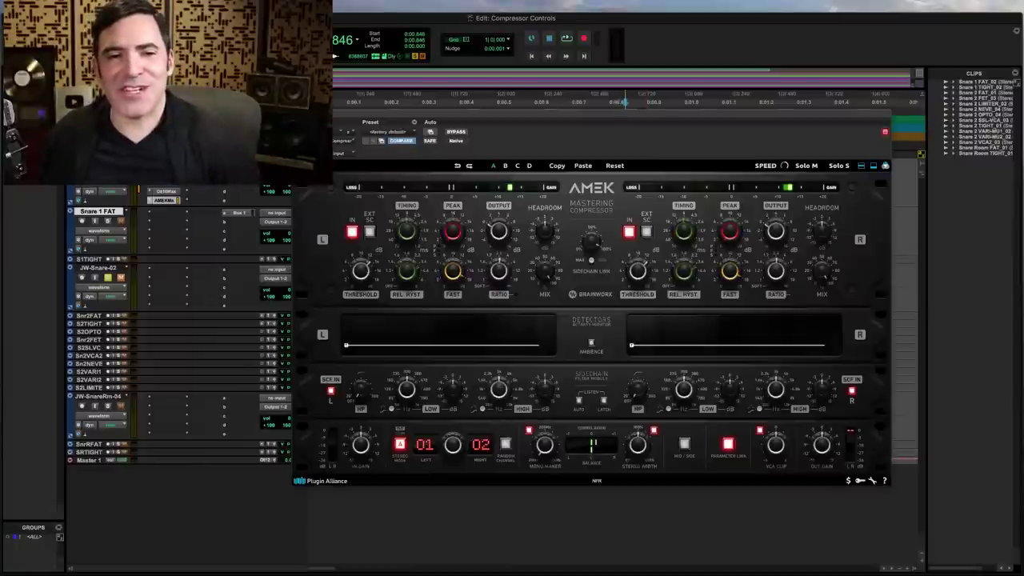
{"action": "key", "text": "super+w"}
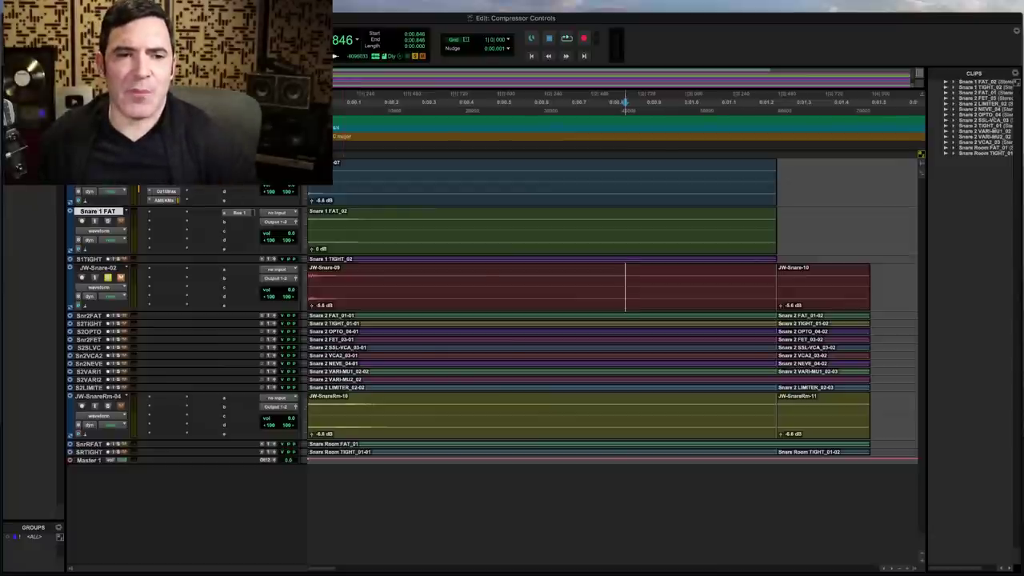
Step: Open the Ozone Maximizer on JW-Snare-01 and toggle its True Peak limiting on and off
{"action": "left_click", "coordinate": [165, 192]}
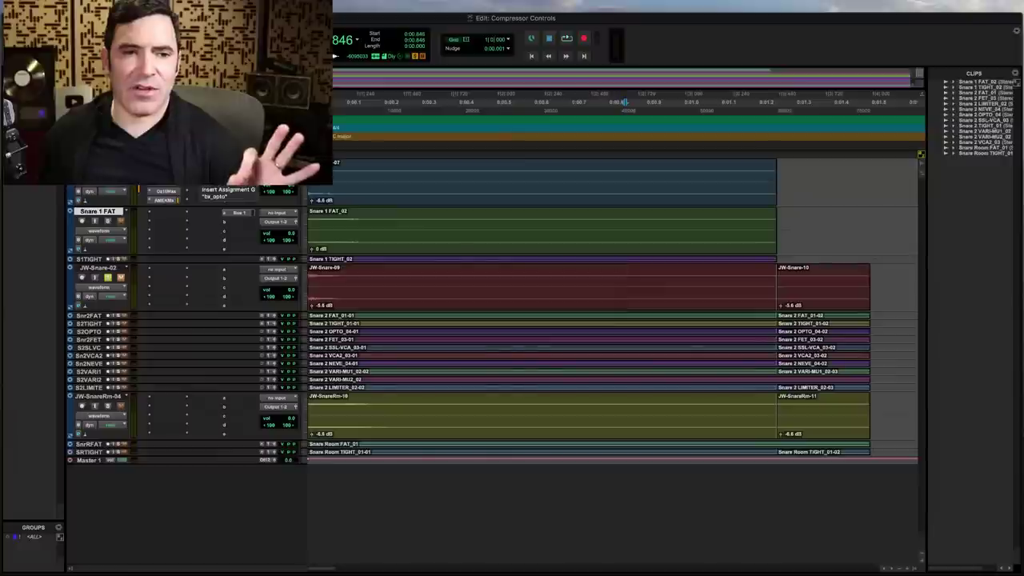
{"action": "left_click", "coordinate": [168, 194]}
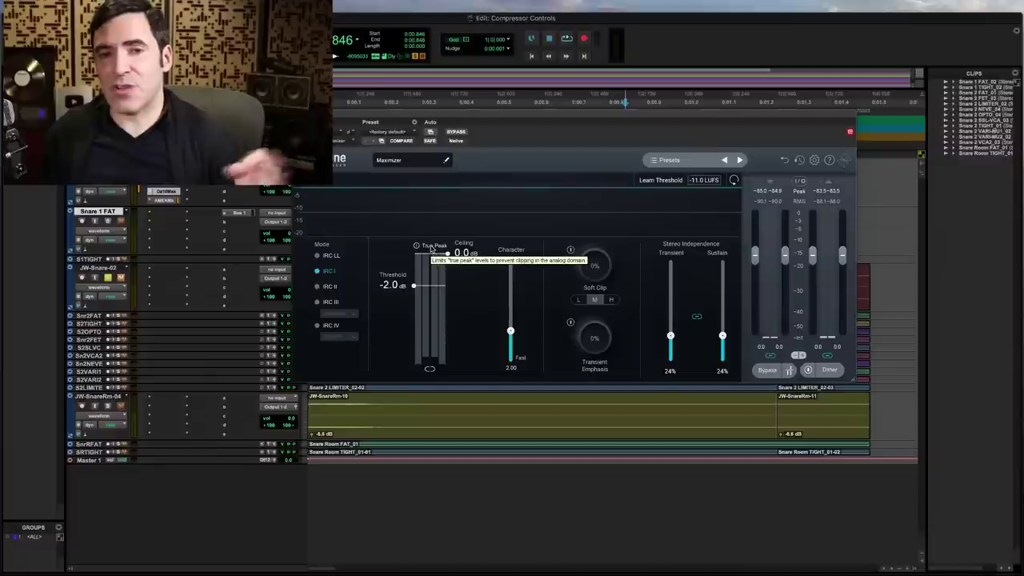
{"action": "left_click", "coordinate": [433, 247]}
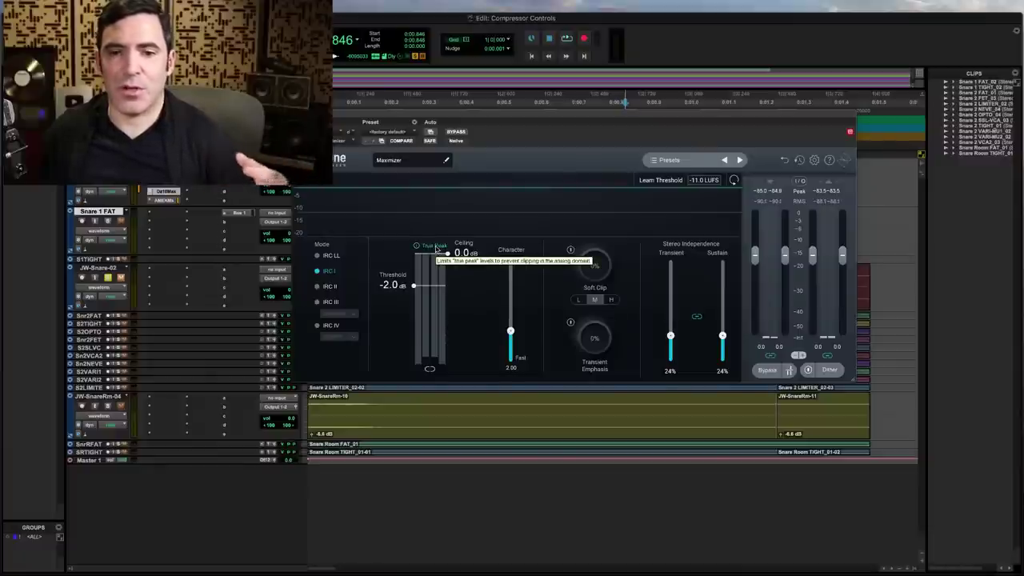
{"action": "left_click", "coordinate": [436, 250]}
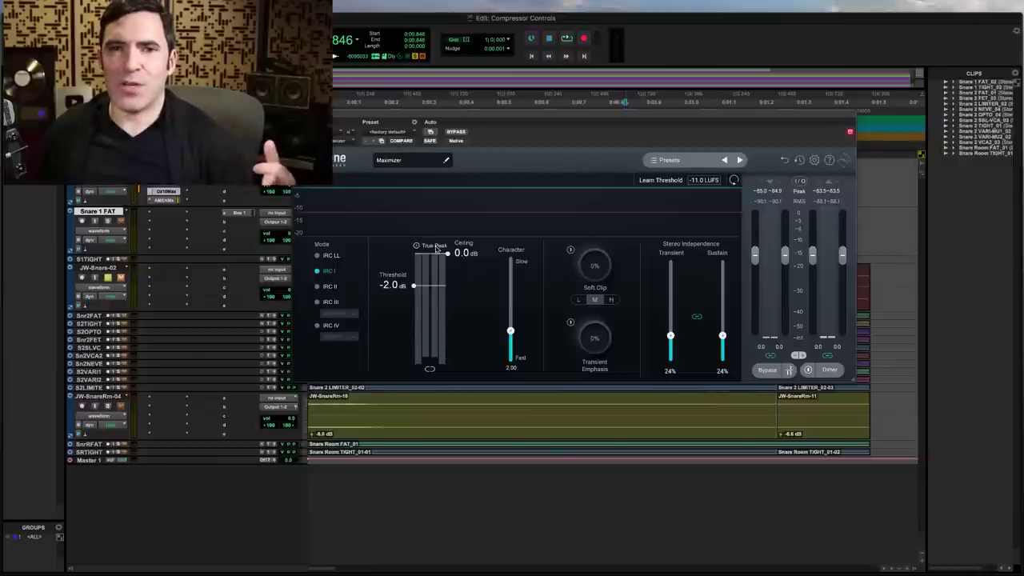
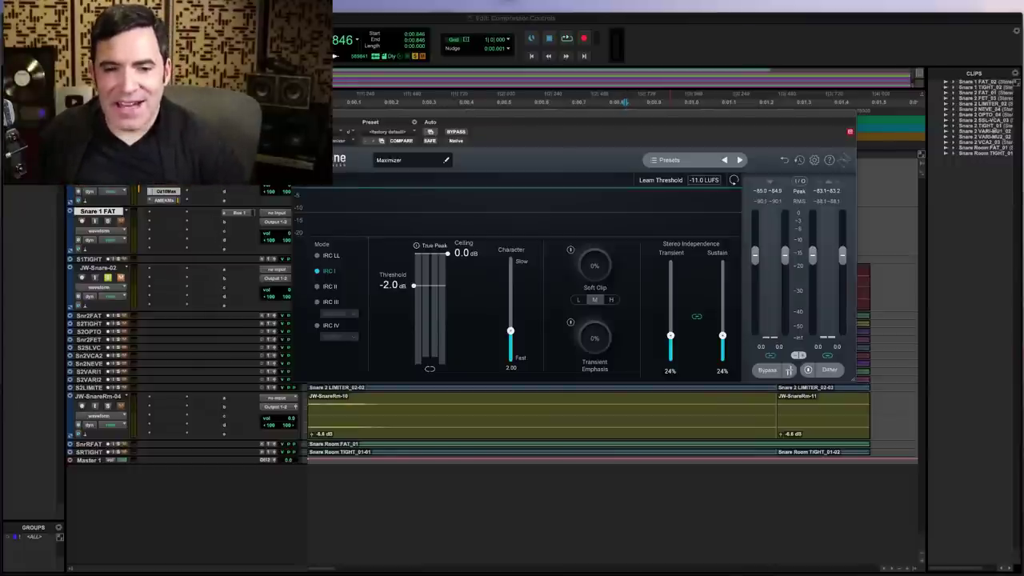
Step: Enable True Peak limiting in the Maximizer and set its ceiling to -0.1 dB
{"action": "left_click", "coordinate": [417, 247]}
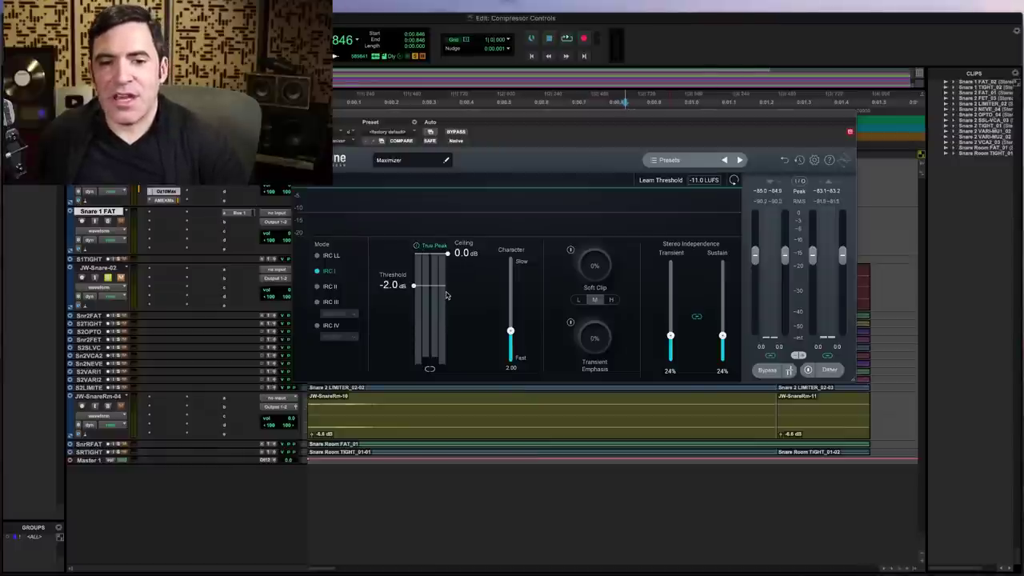
{"action": "left_click_drag", "start_coordinate": [468, 258], "coordinate": [474, 272]}
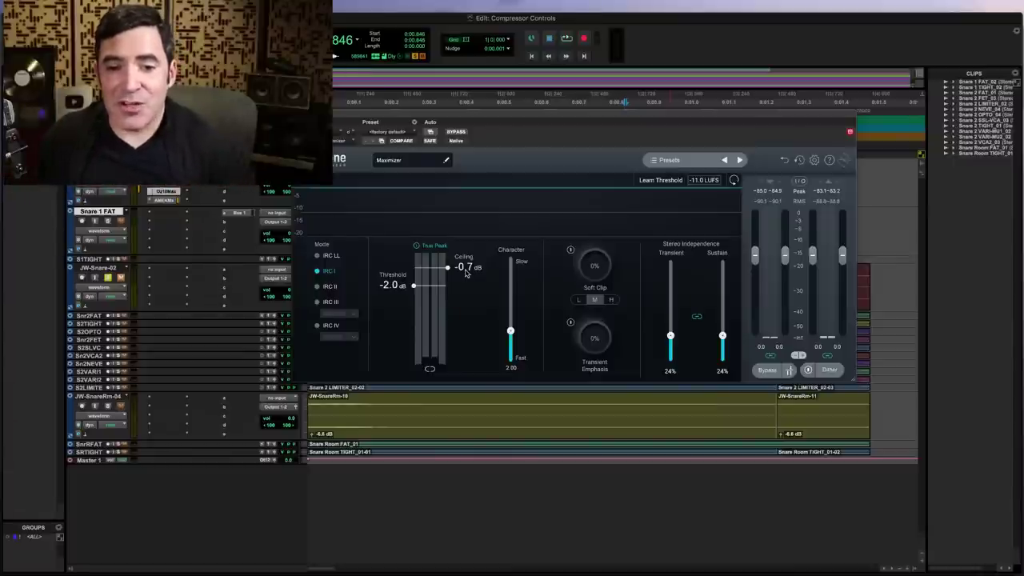
{"action": "left_click", "coordinate": [465, 267]}
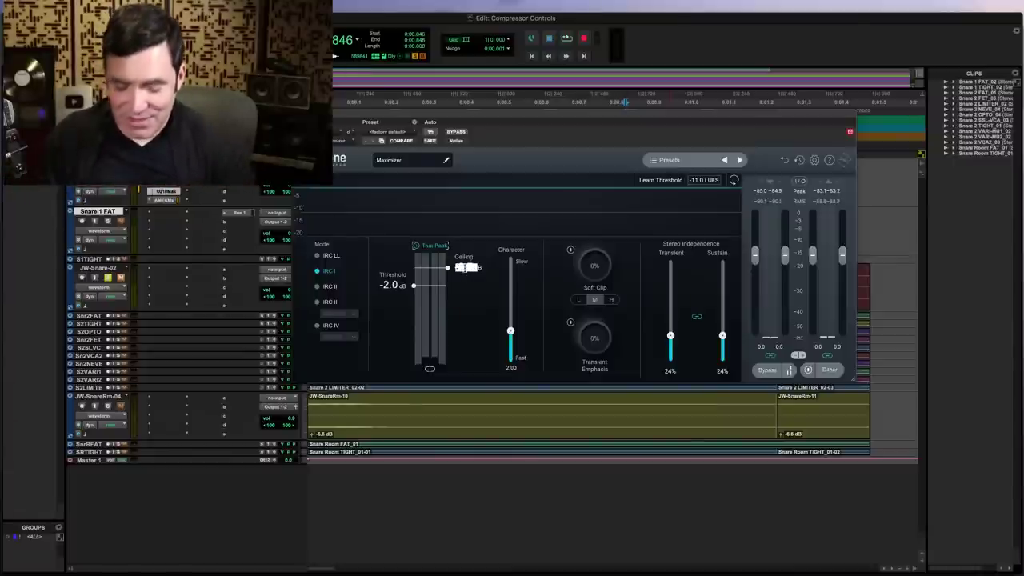
{"action": "type", "text": "-0.1"}
{"action": "key", "text": "Return"}
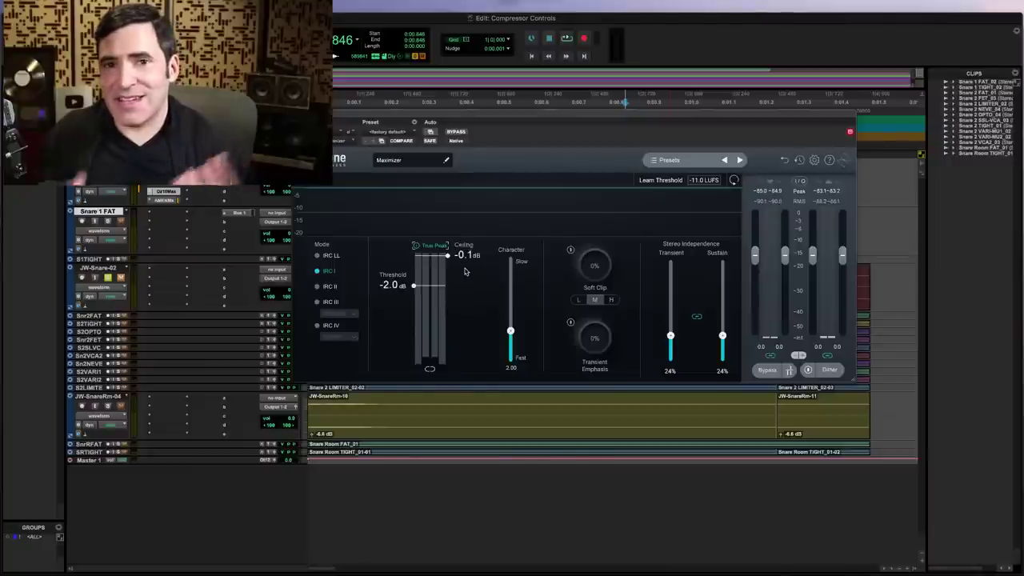